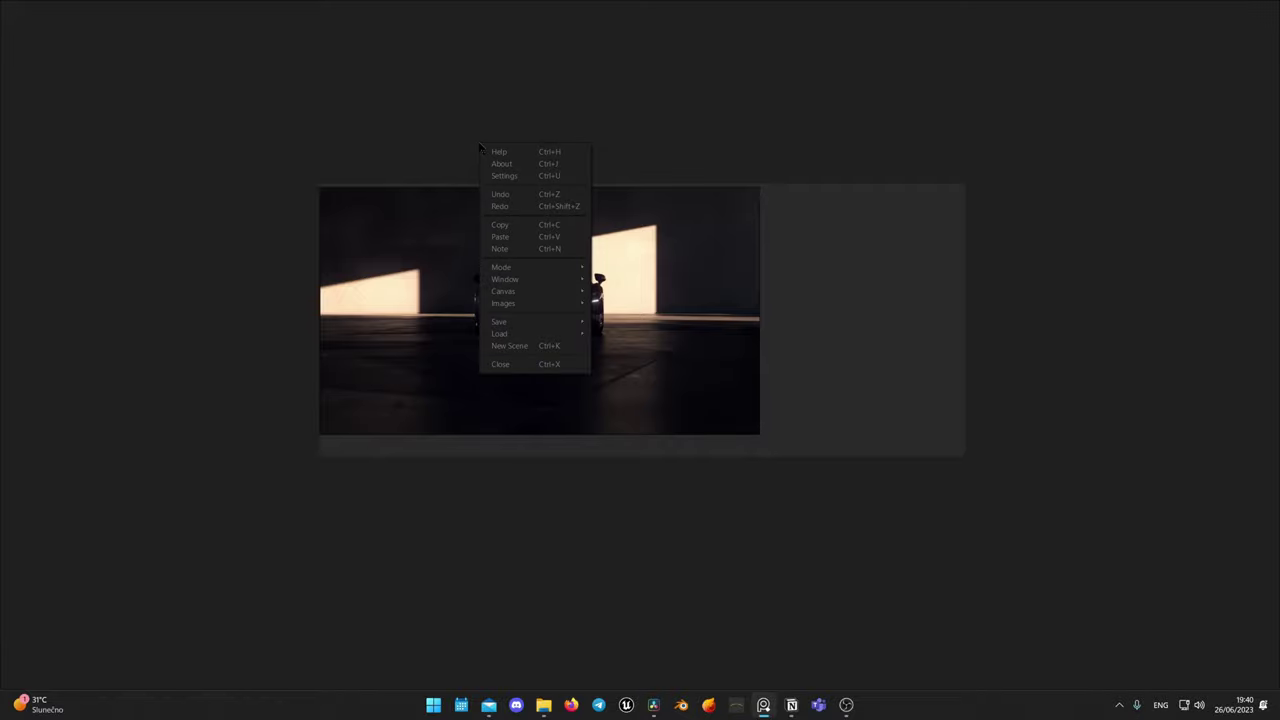
Add a text note on the PureRef board beside the dark car photo.
left_click(500, 248)
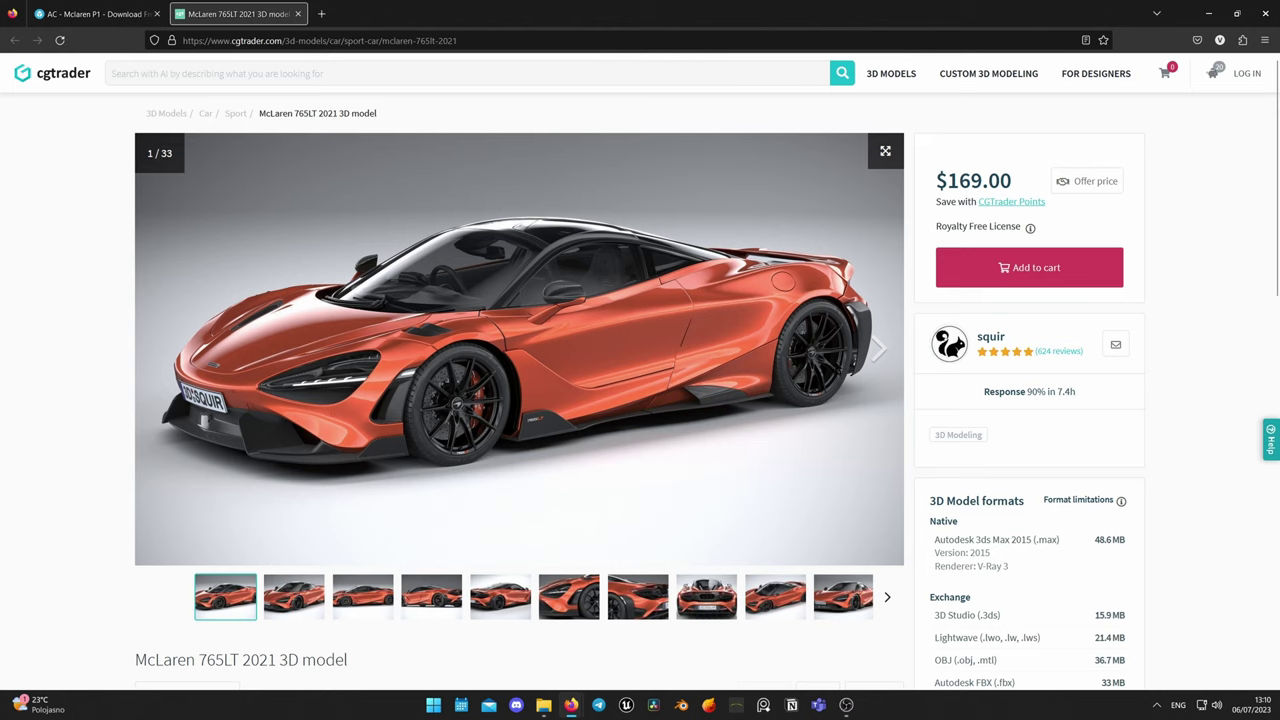
Page through the McLaren 765LT gallery to the straight rear view image.
left_click(879, 348)
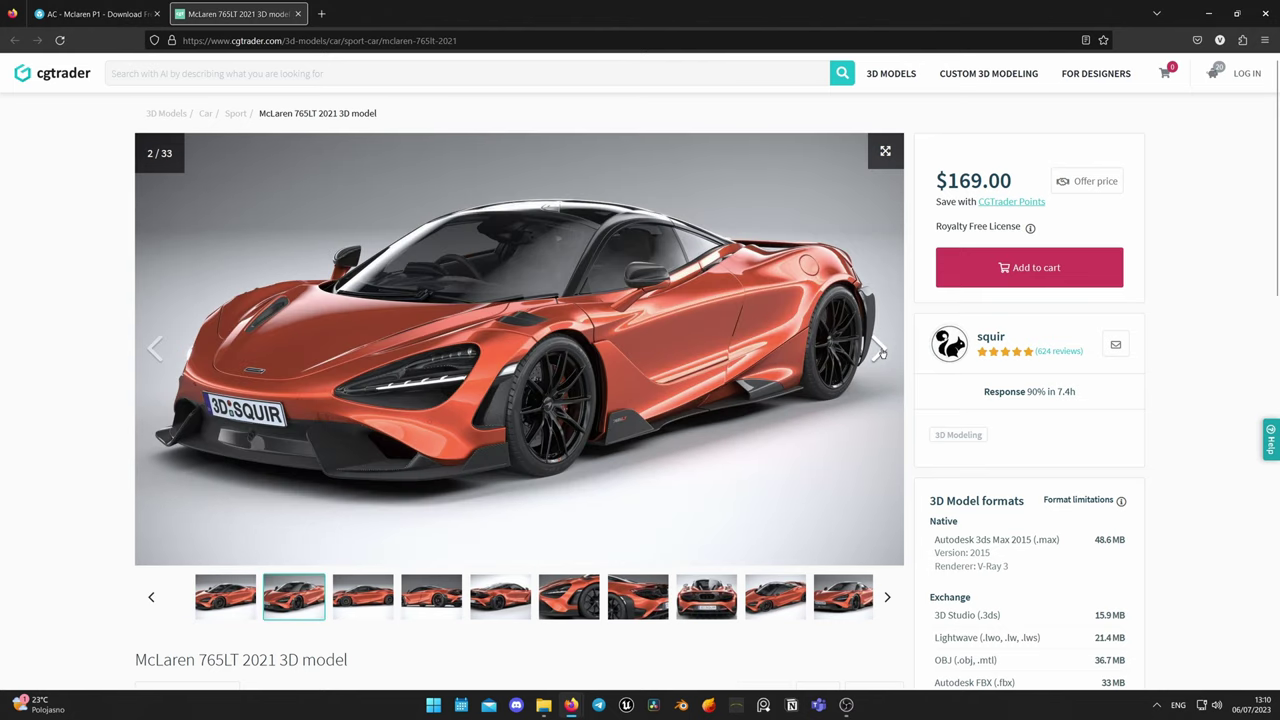
left_click(879, 349)
left_click(879, 349)
left_click(879, 349)
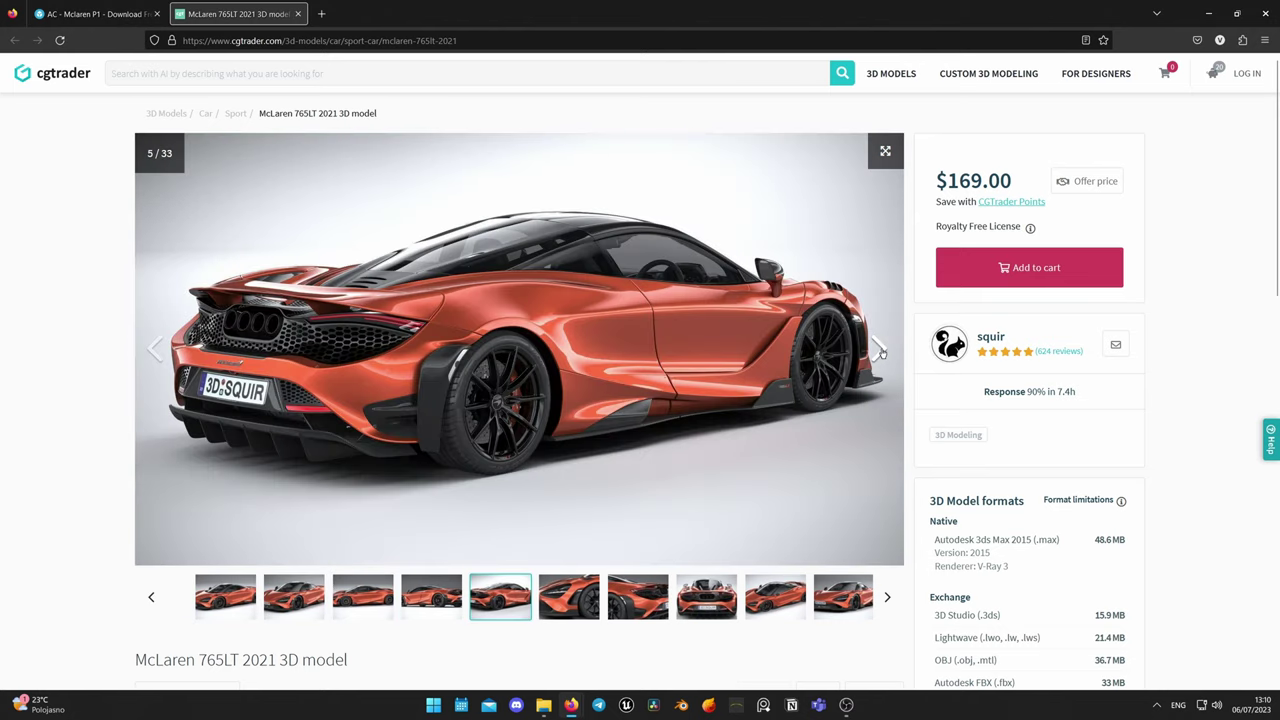
left_click(879, 349)
left_click(879, 349)
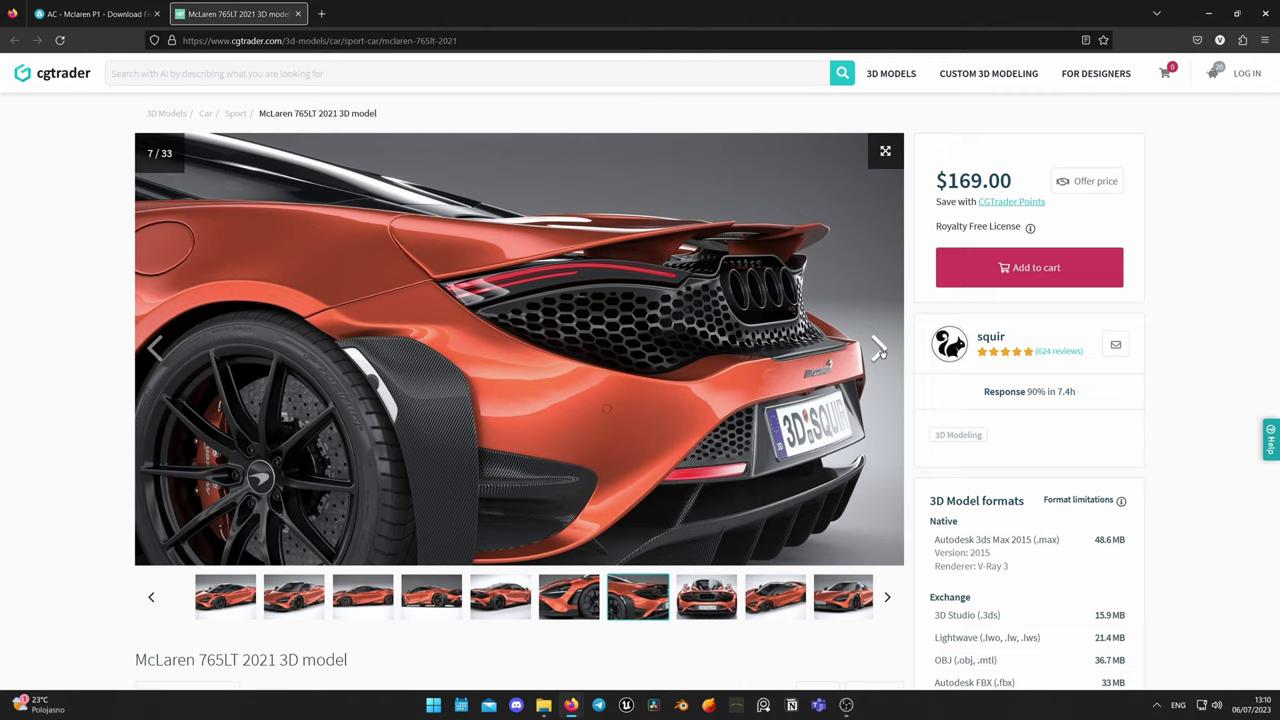
left_click(879, 349)
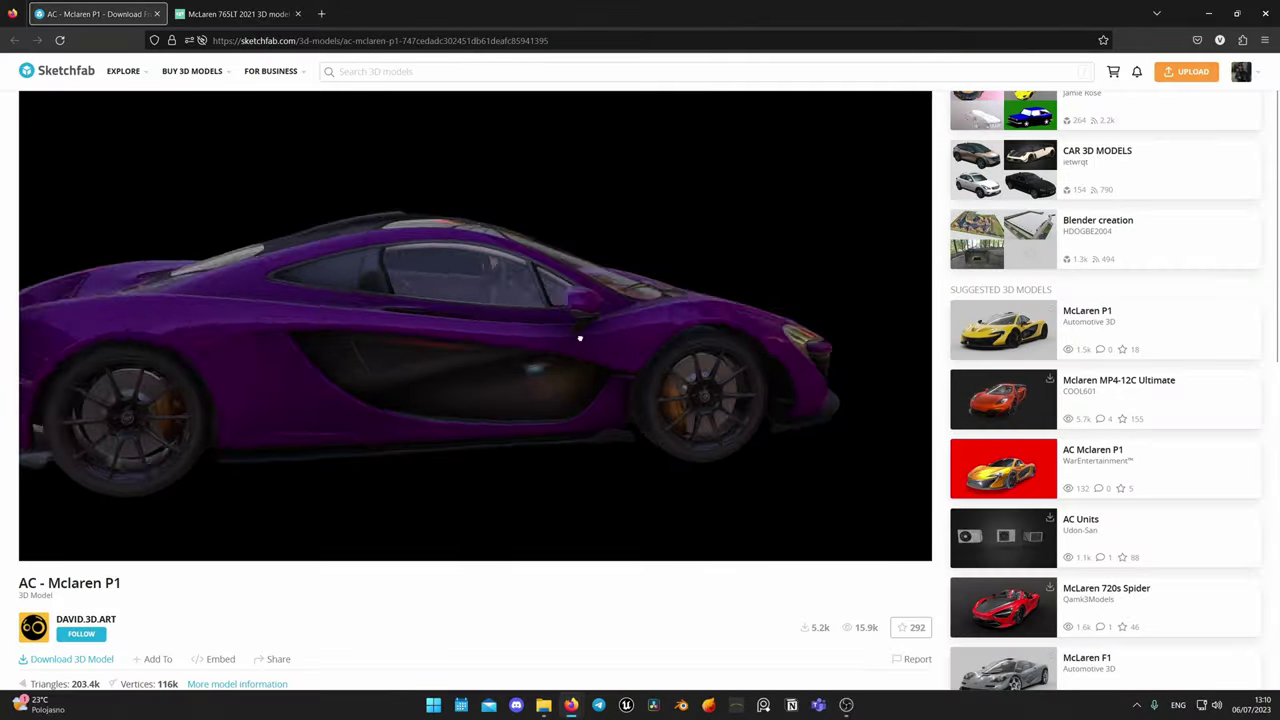
Orbit the AC - McLaren P1 model to its rear and isolate the rear wing piece.
mouse_move(580, 337)
left_mouse_down()
mouse_move(649, 331)
mouse_move(512, 343)
mouse_move(589, 357)
left_mouse_up()
scroll(403, 329, "up", 5)
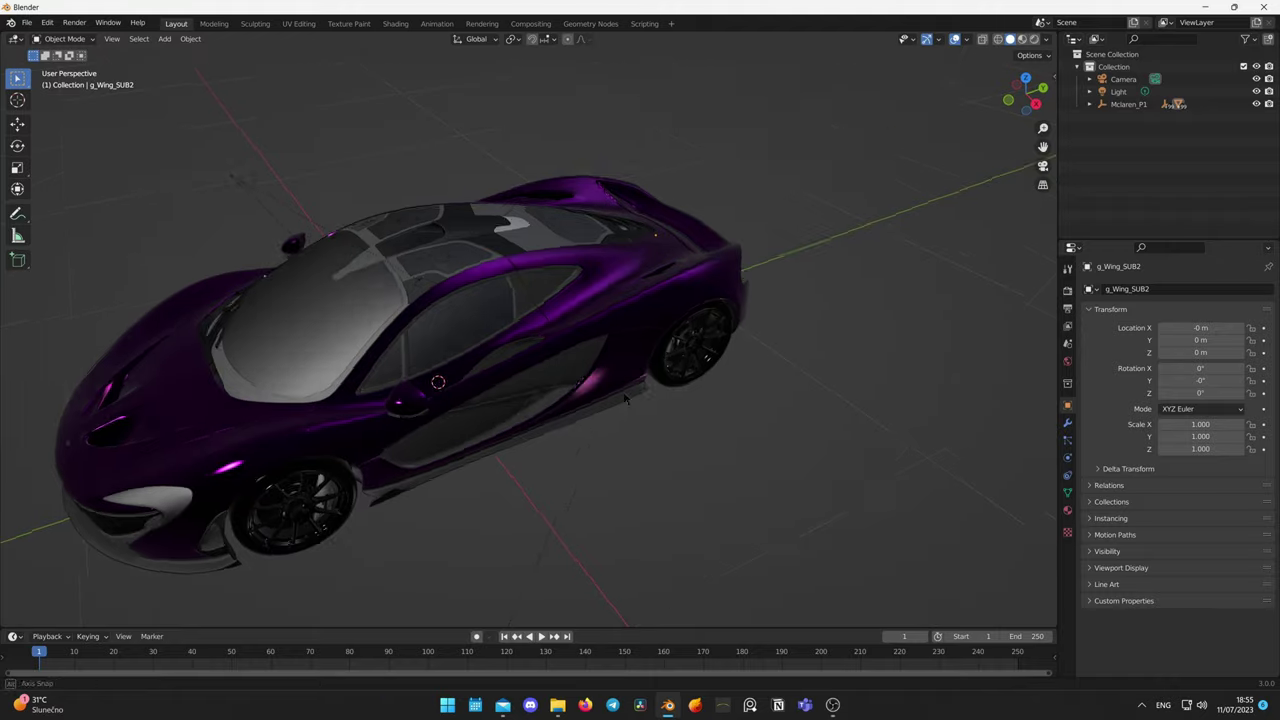
middle_click_drag(430, 360, 355, 440)
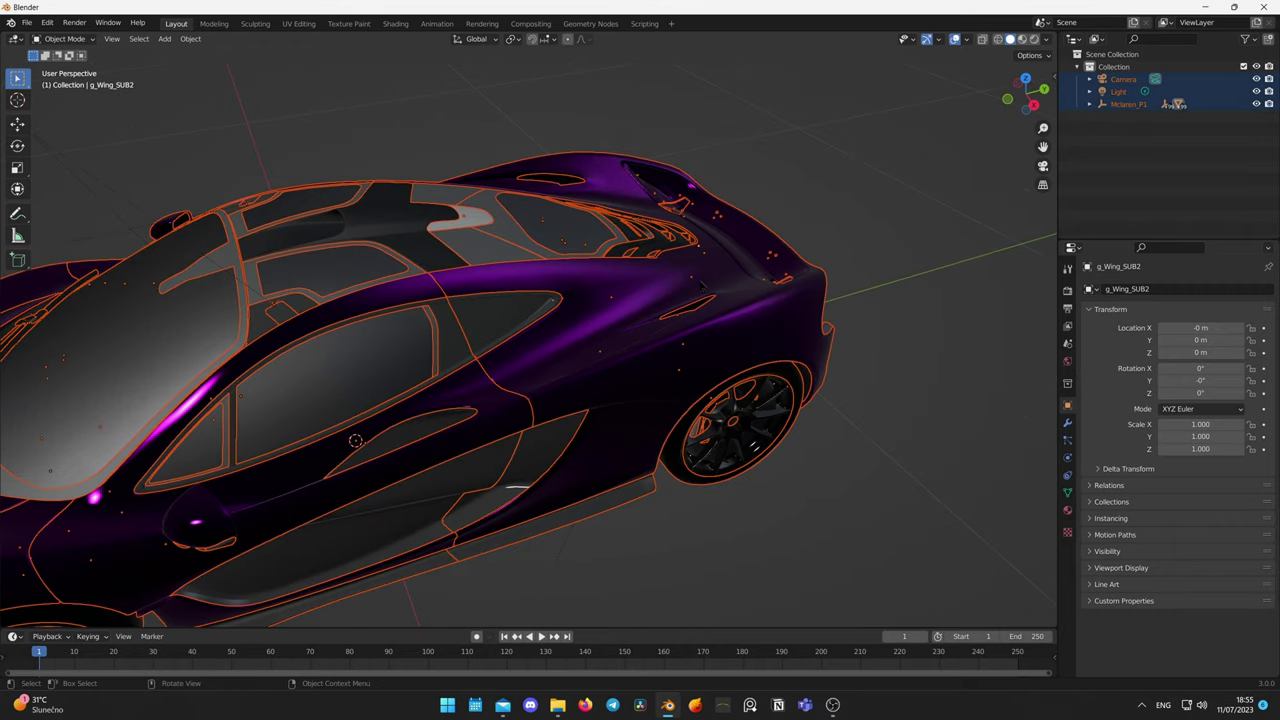
key("h")
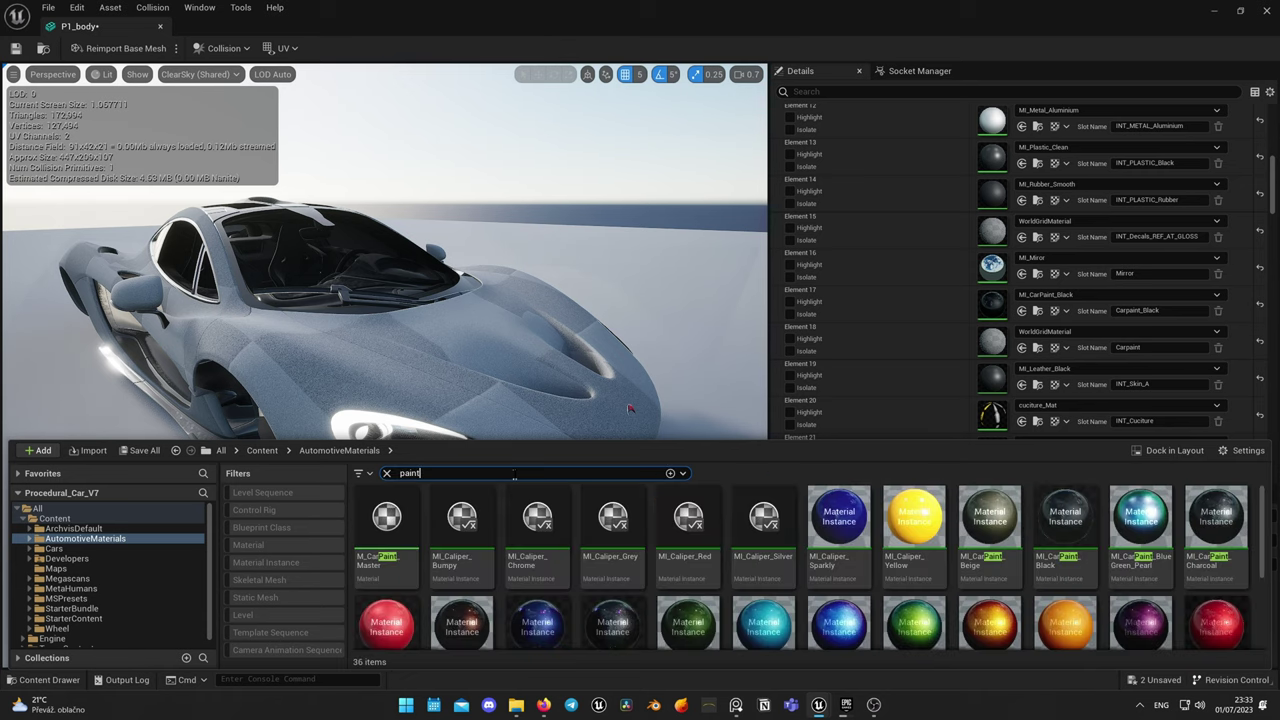
Assign MI_CarPaint_Red to the P1 body paint slot, Element 18.
scroll(571, 578, "down", 2)
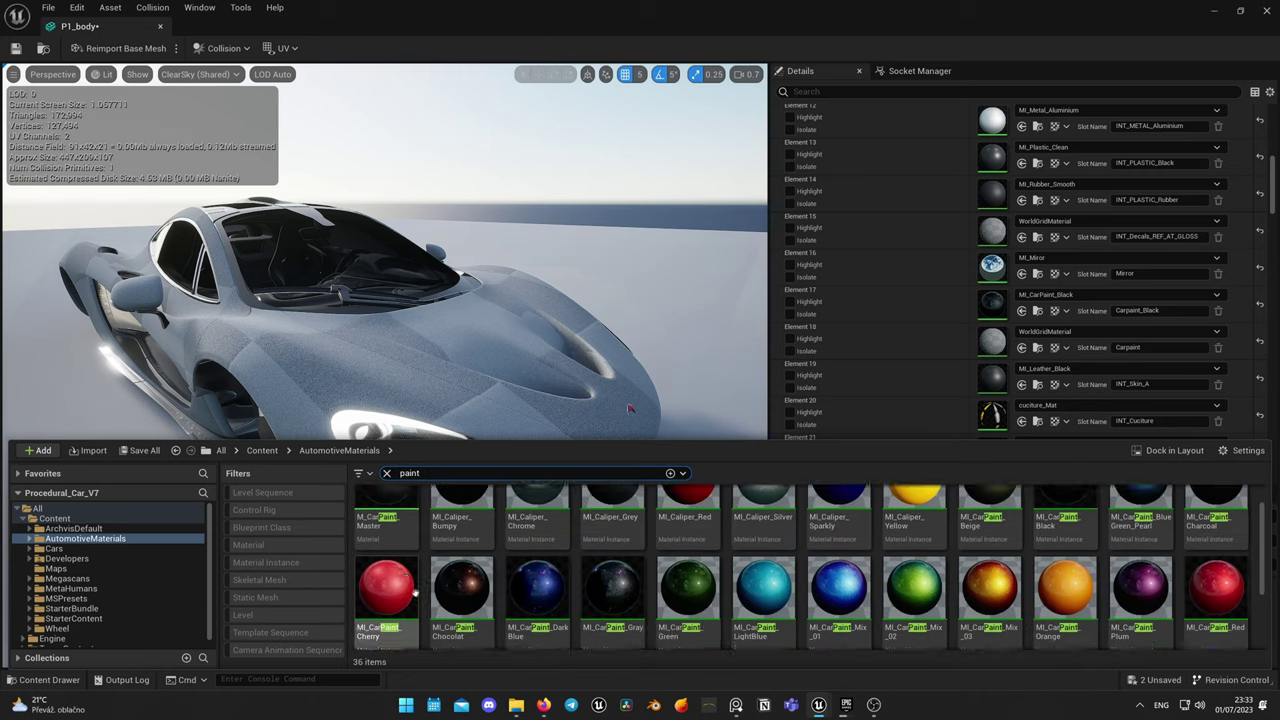
left_click_drag(1214, 571, 975, 375)
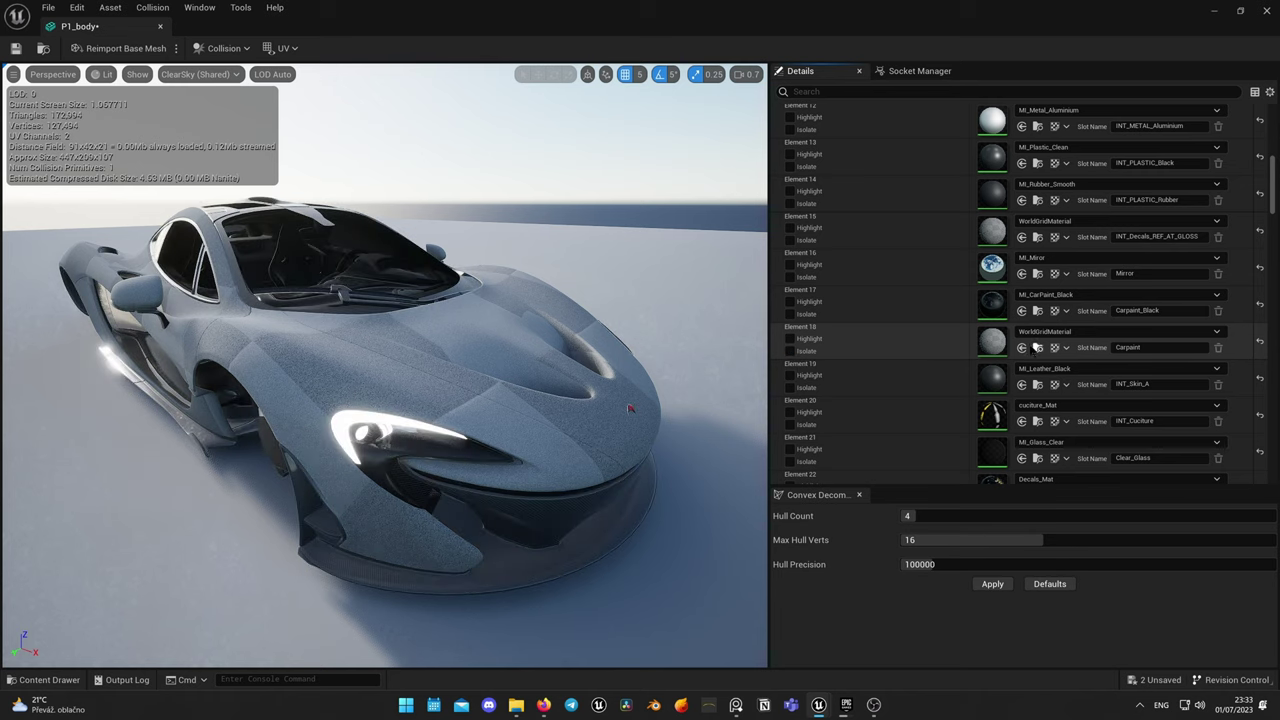
left_click_drag(574, 426, 574, 426)
left_click_drag(652, 309, 500, 340)
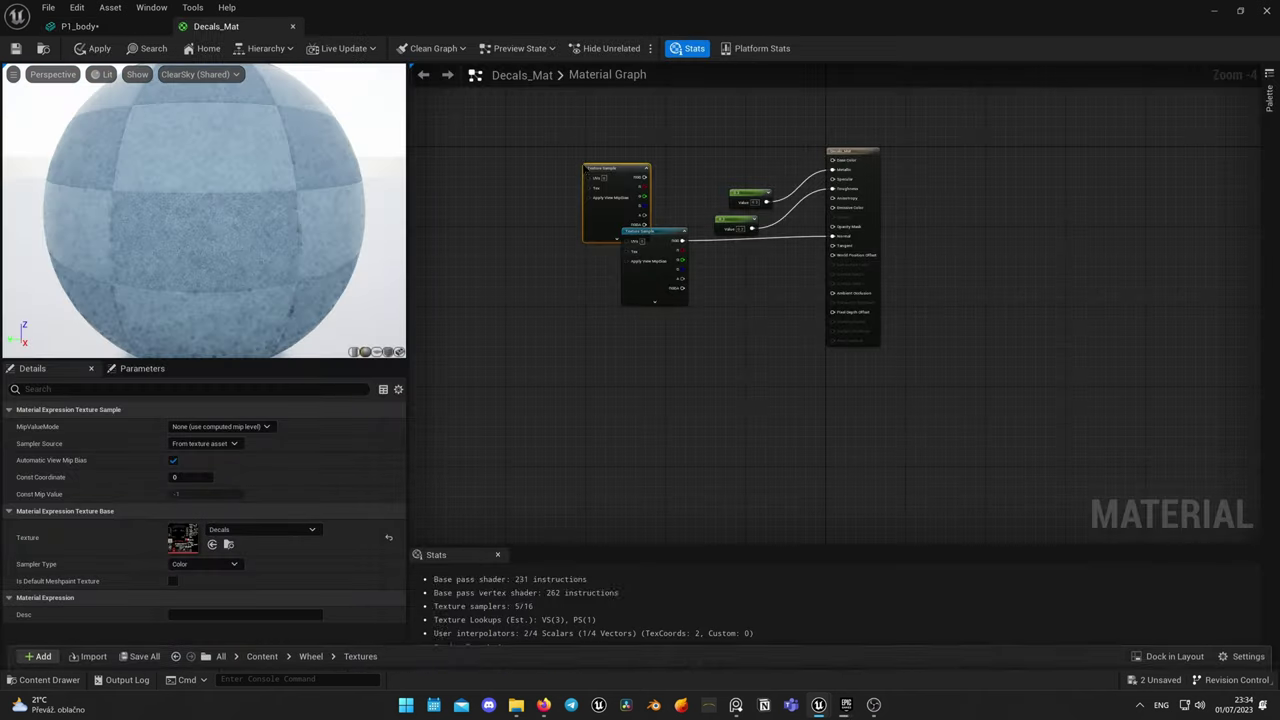
Wire the decal texture into Decals_Mat's Base Color and fly the view into the cabin.
scroll(630, 200, "up", 3)
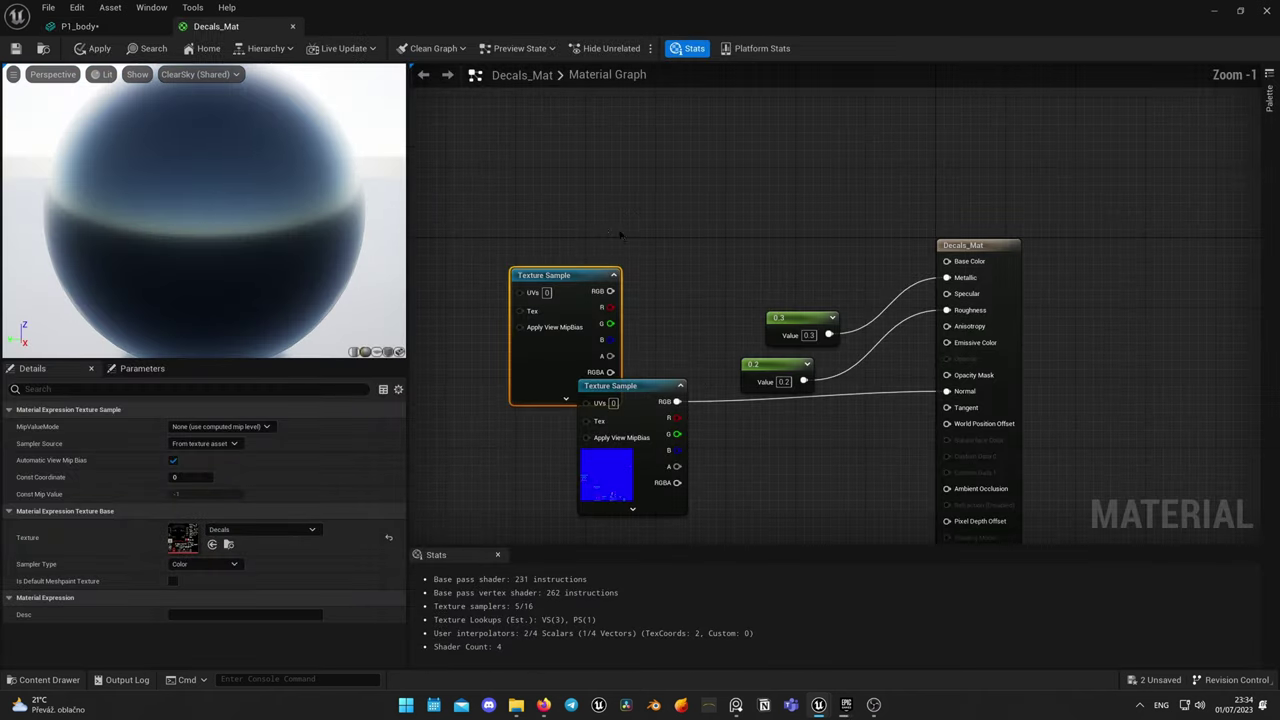
left_click_drag(958, 262, 947, 261)
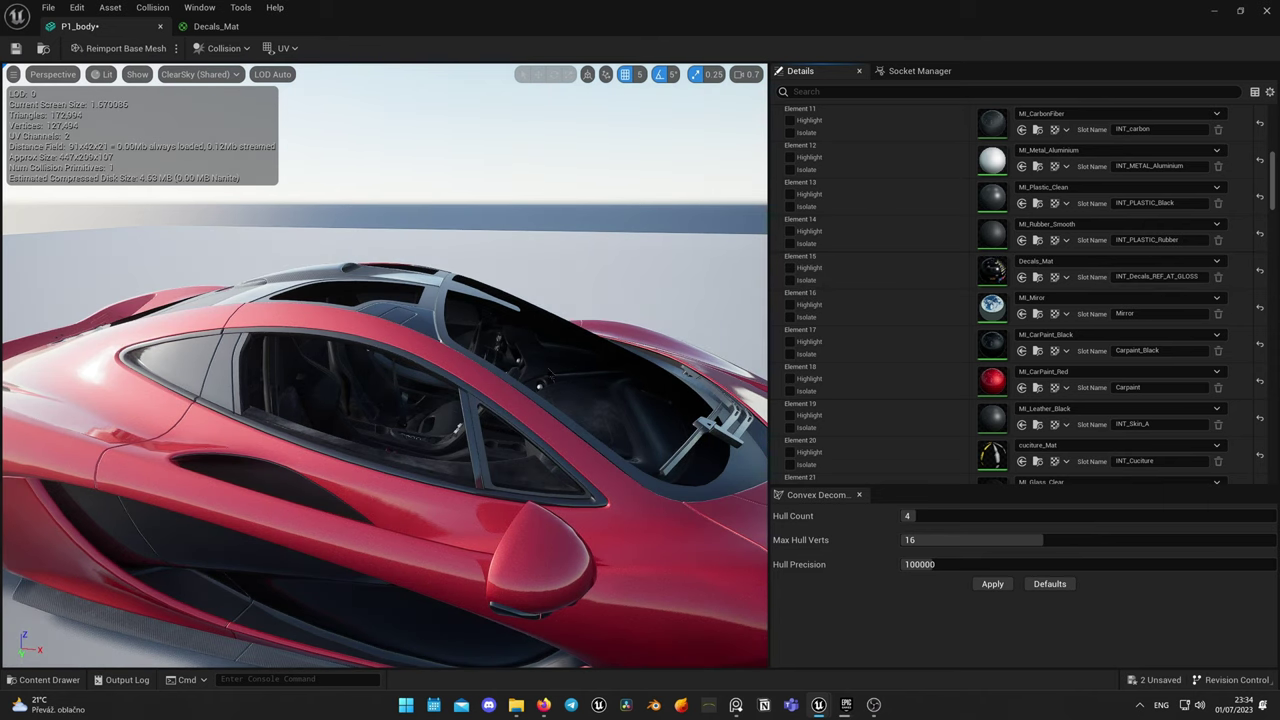
scroll(367, 338, "up", 4)
right_click_drag(293, 327, 465, 425)
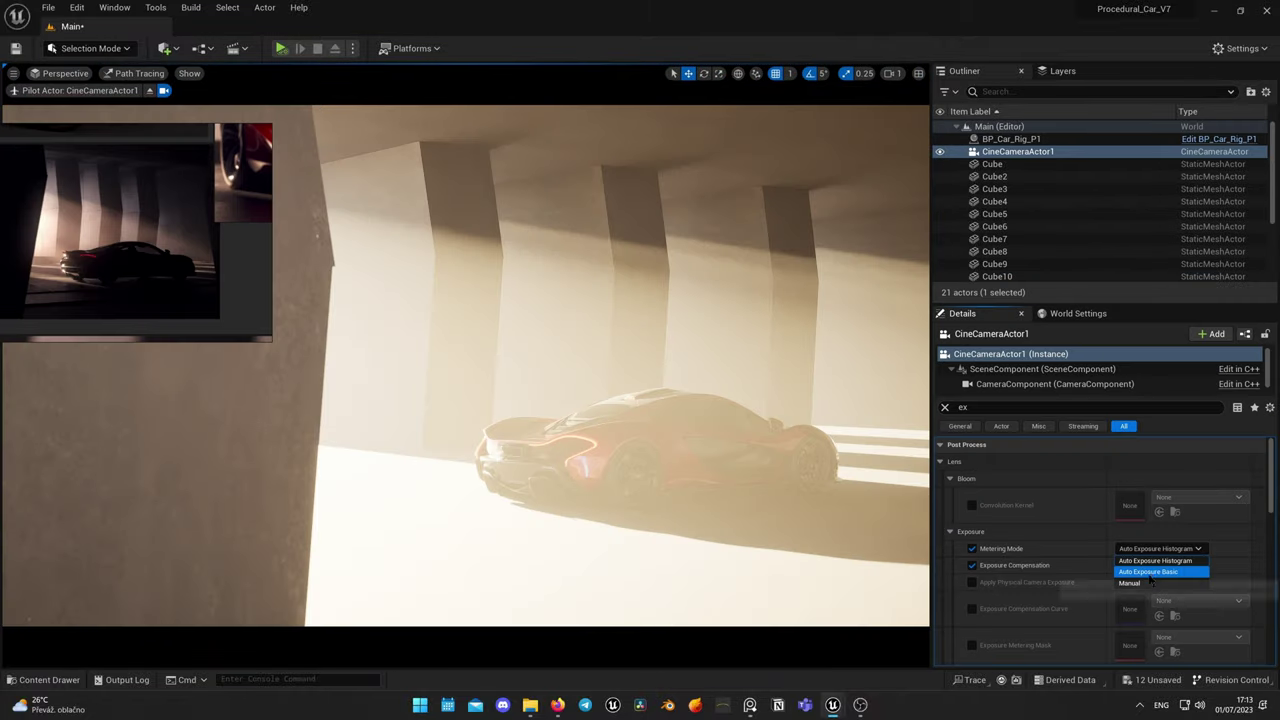
Set CineCameraActor1 metering to Manual and raise Exposure Compensation to about 9.45.
left_click(1145, 582)
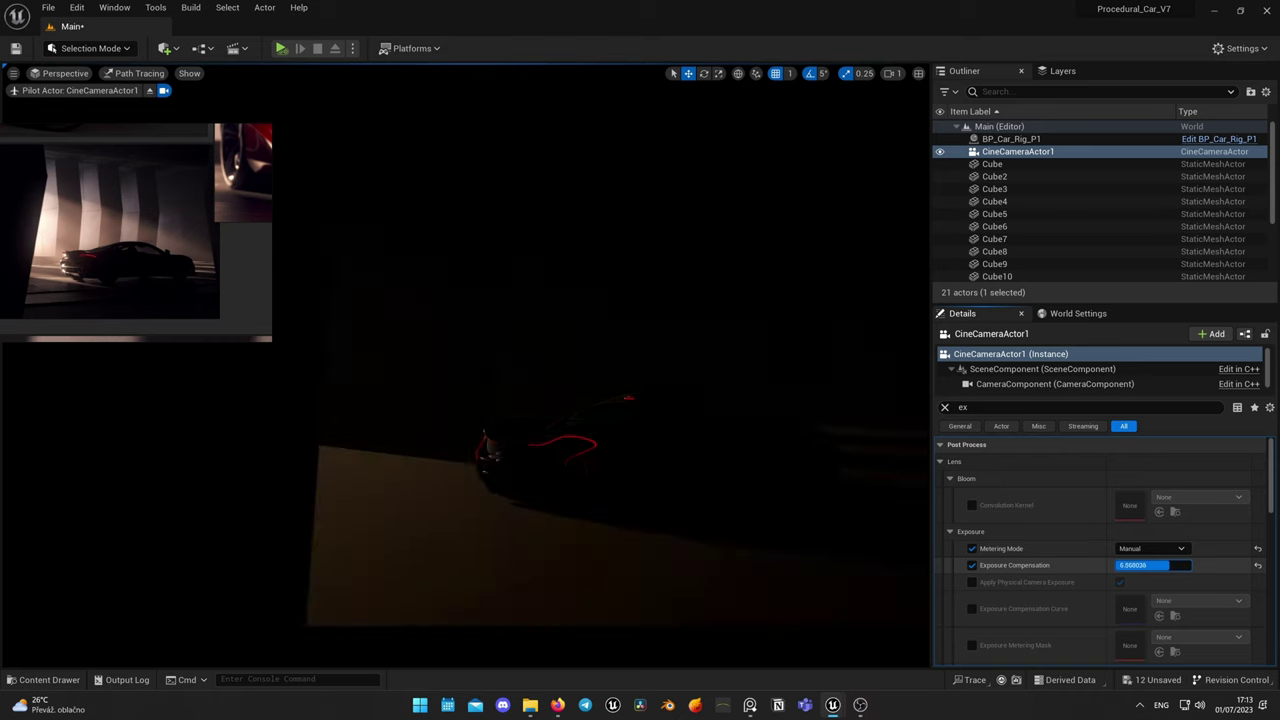
left_click_drag(1168, 565, 1163, 565)
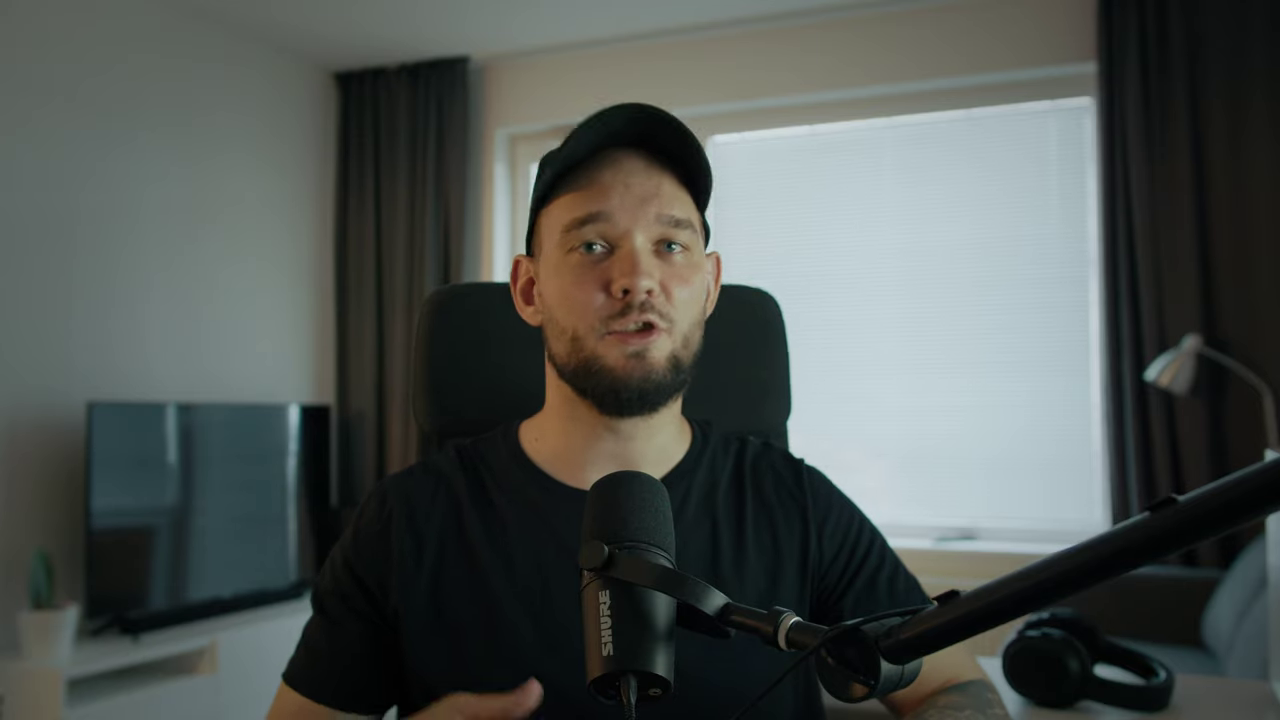
Frame the floor piece by the platform and browse to the Megascans Surfaces folder.
left_click(650, 360)
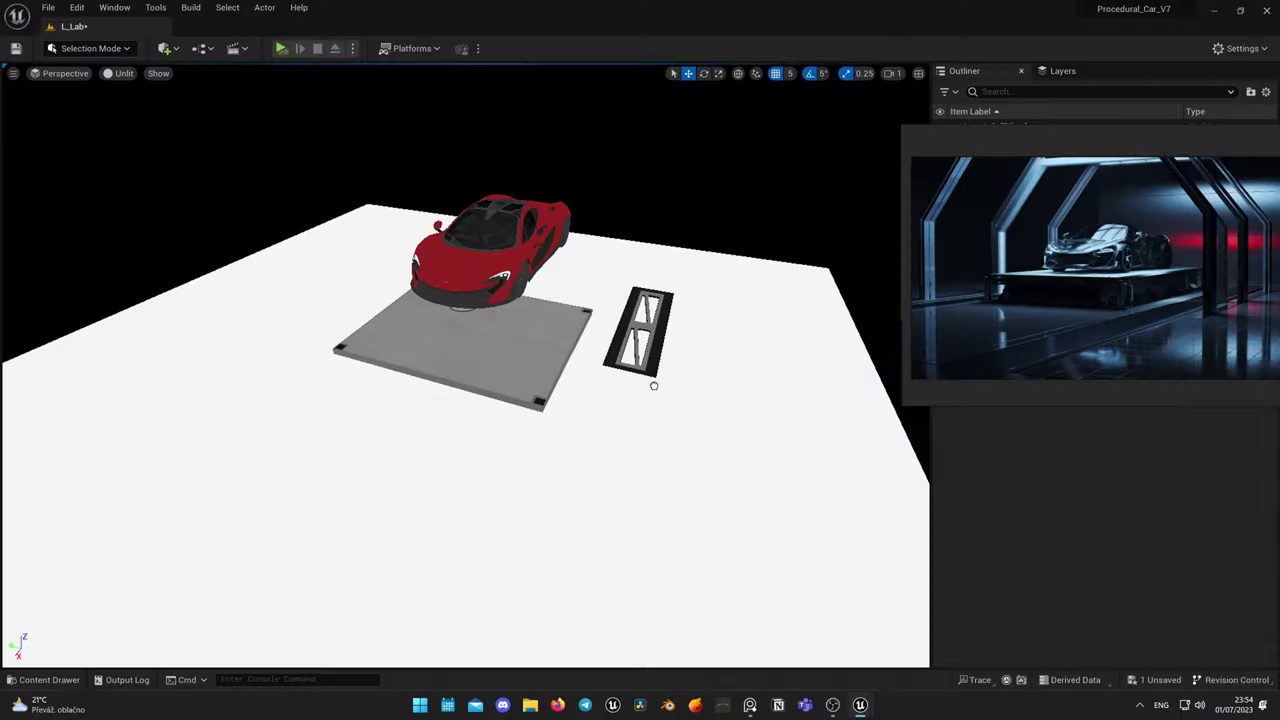
key("f")
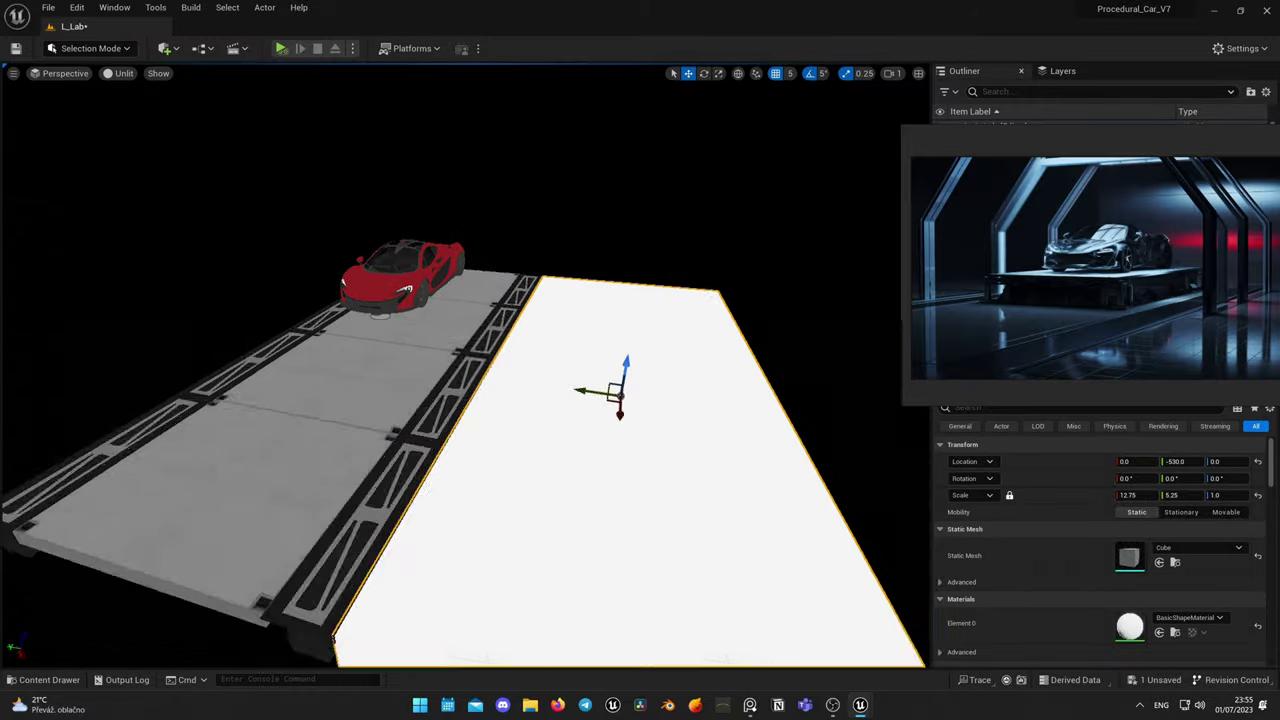
key("ctrl+space")
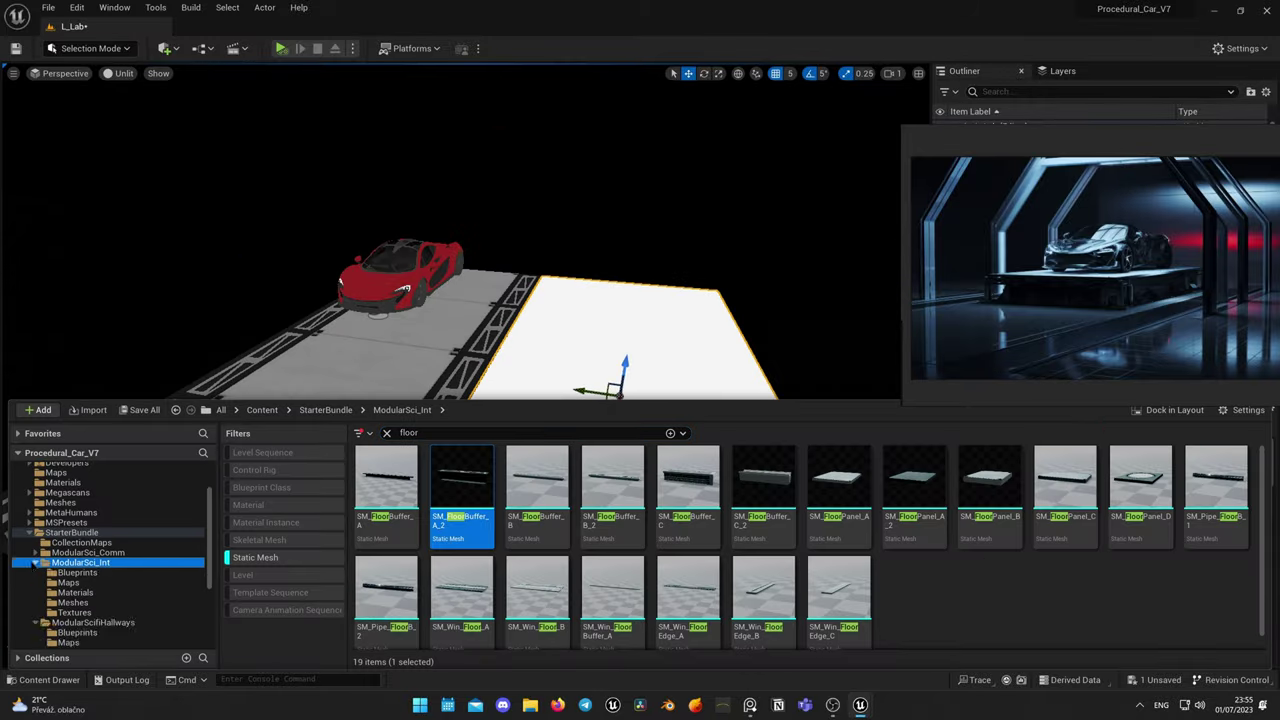
scroll(110, 550, "up", 2)
left_click(68, 522)
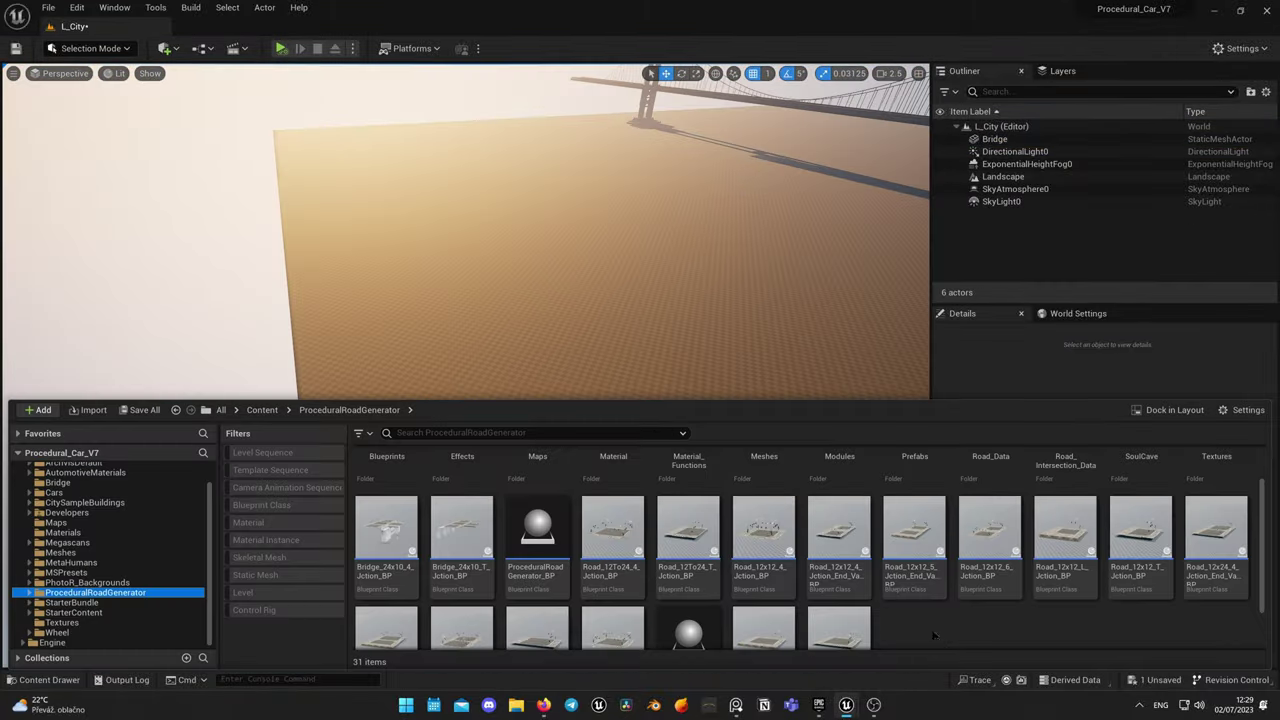
Tick Remove under Index [0] to drop the generator's first road segment.
scroll(965, 617, "down", 2)
scroll(965, 617, "up", 2)
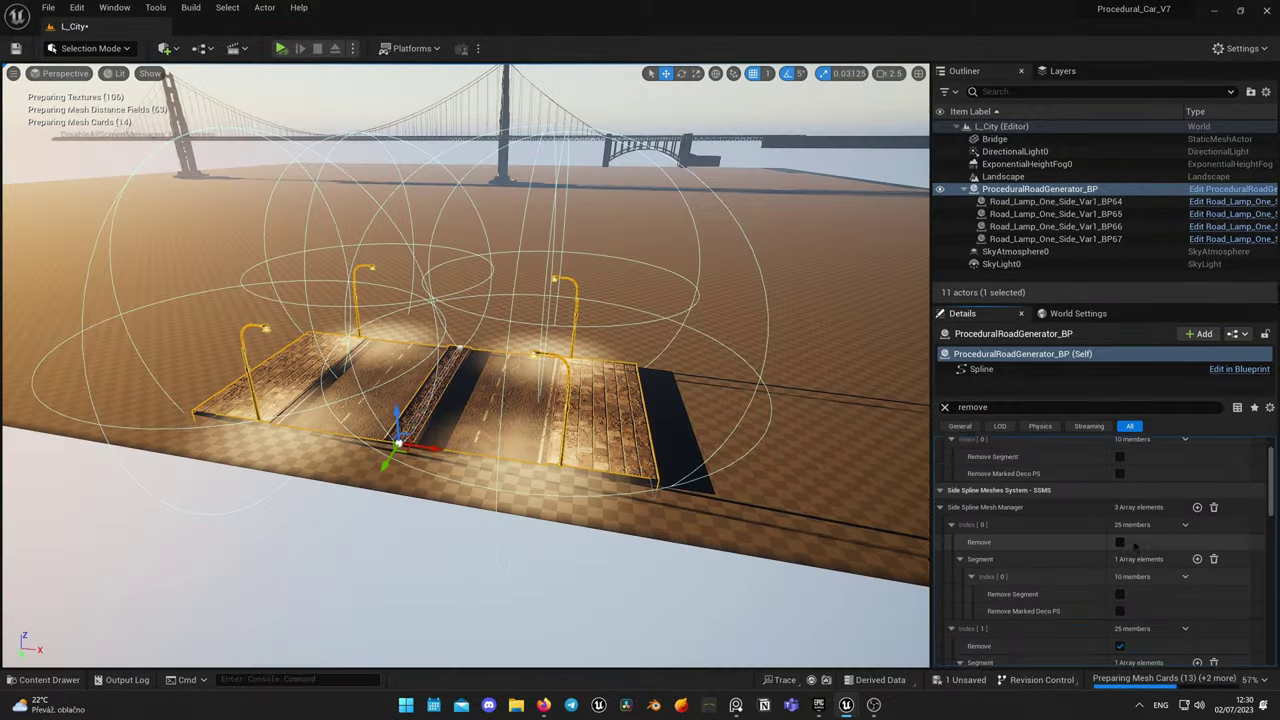
left_click(1120, 541)
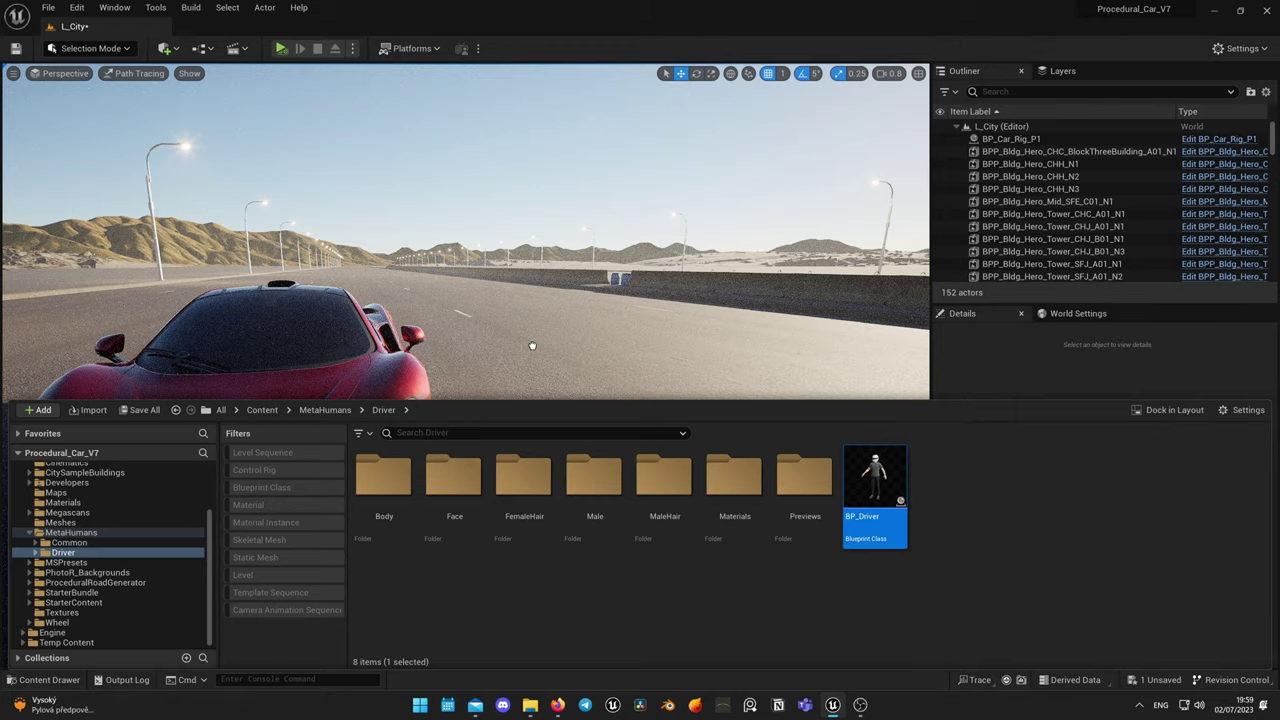
Place BP_Driver beside the red car and select its helmet component.
left_click_drag(532, 346, 530, 460)
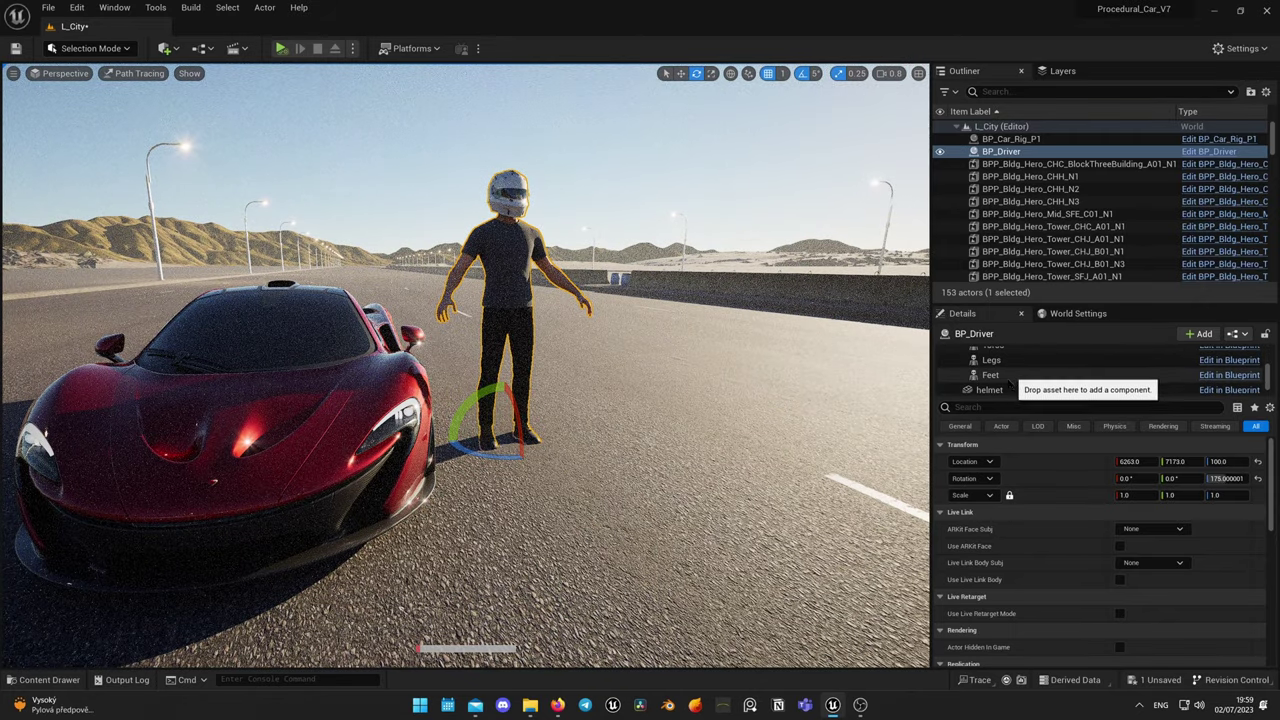
left_click(990, 371)
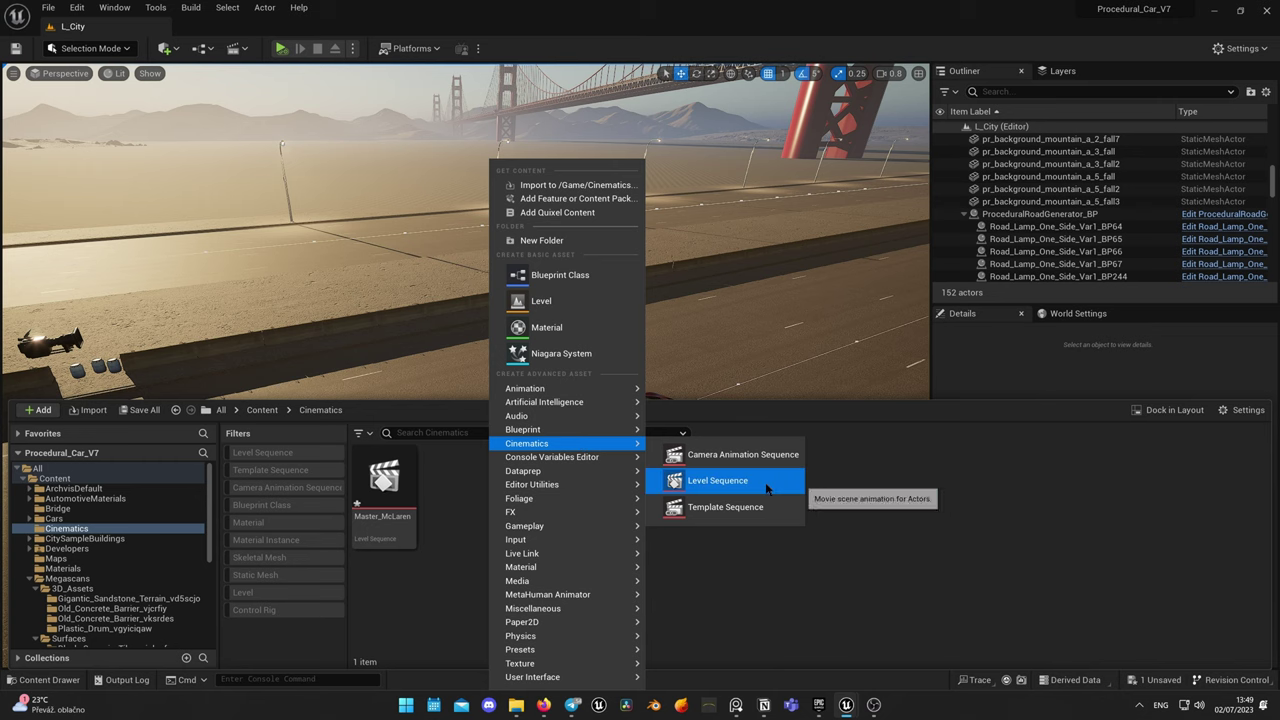
Create a level sequence in Cinematics and add BP_Car_Rig_P1 as a track.
left_click(717, 481)
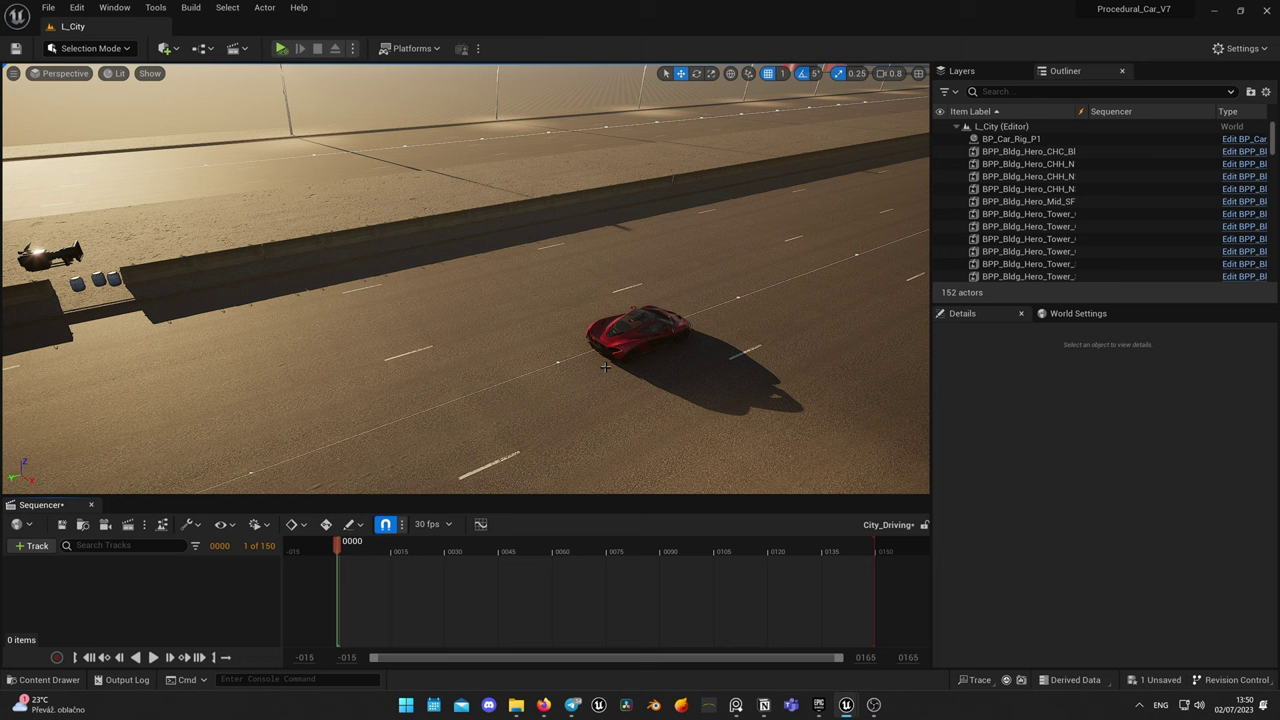
left_click(632, 335)
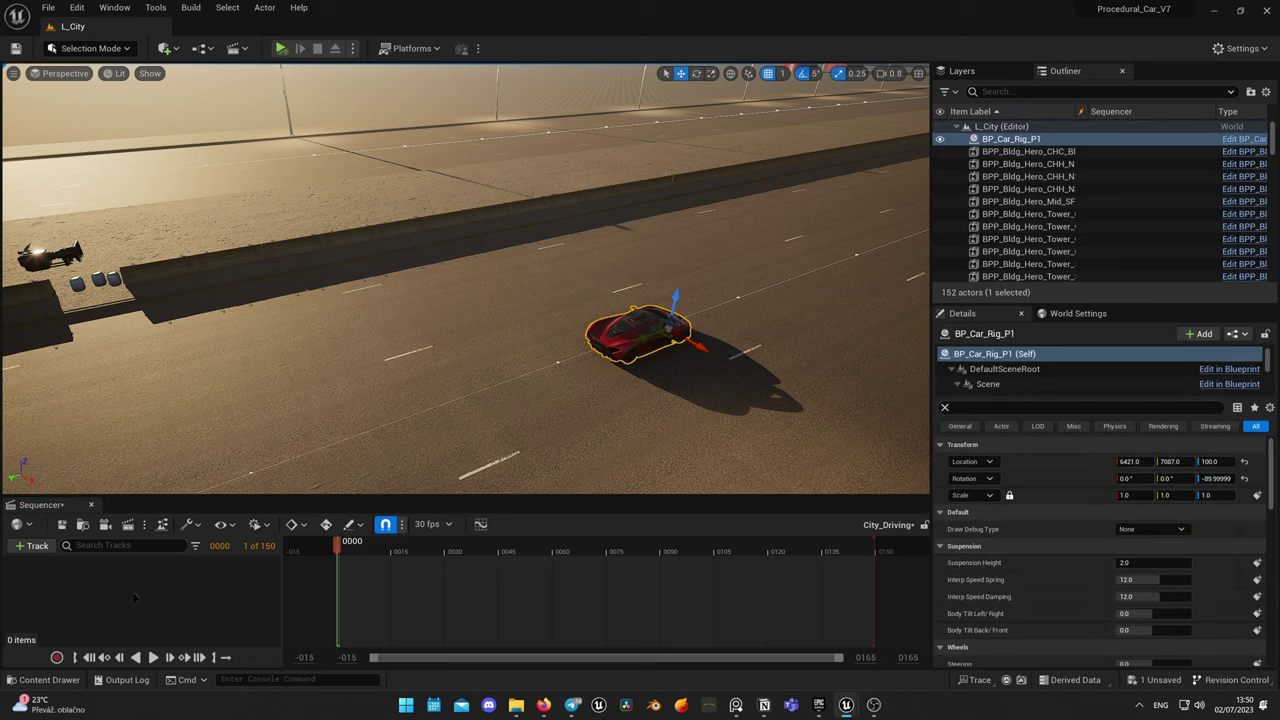
left_click(32, 545)
mouse_move(90, 322)
left_click(266, 324)
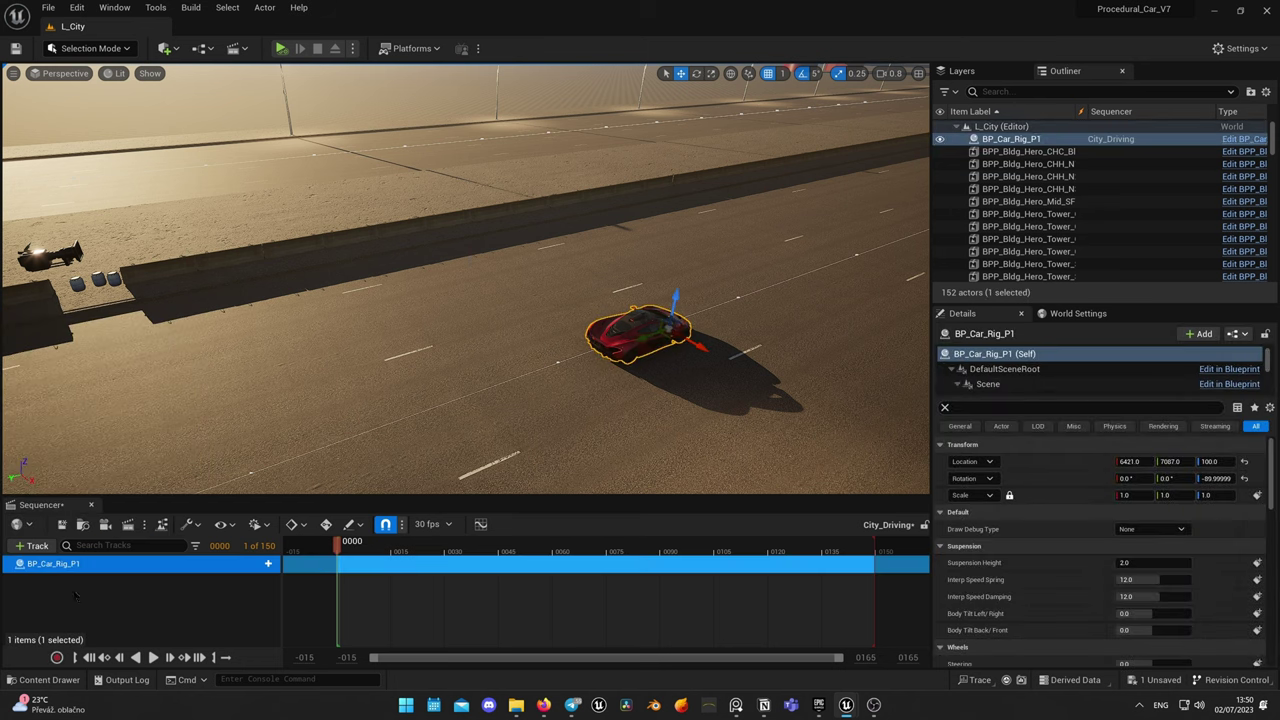
Extend the car's transform section to frame 998 and bring up its key options.
right_click_drag(635, 380, 476, 298)
left_click(14, 579)
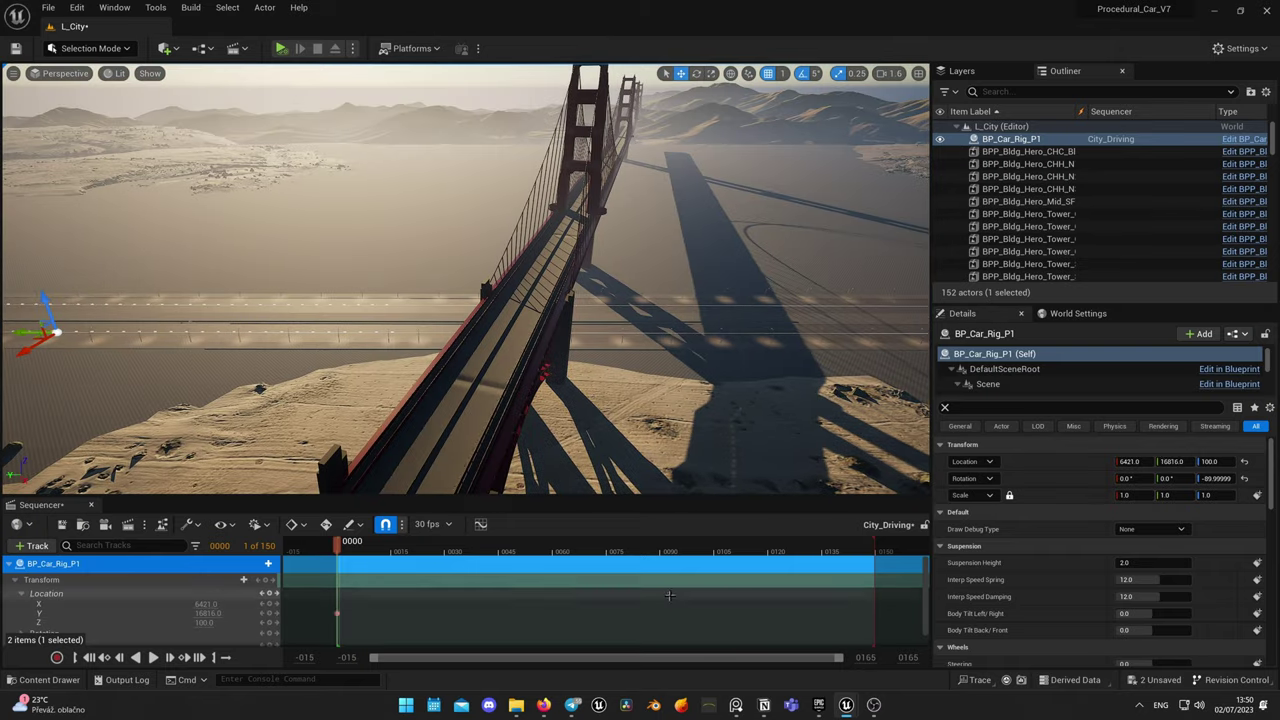
left_click_drag(924, 568, 740, 571)
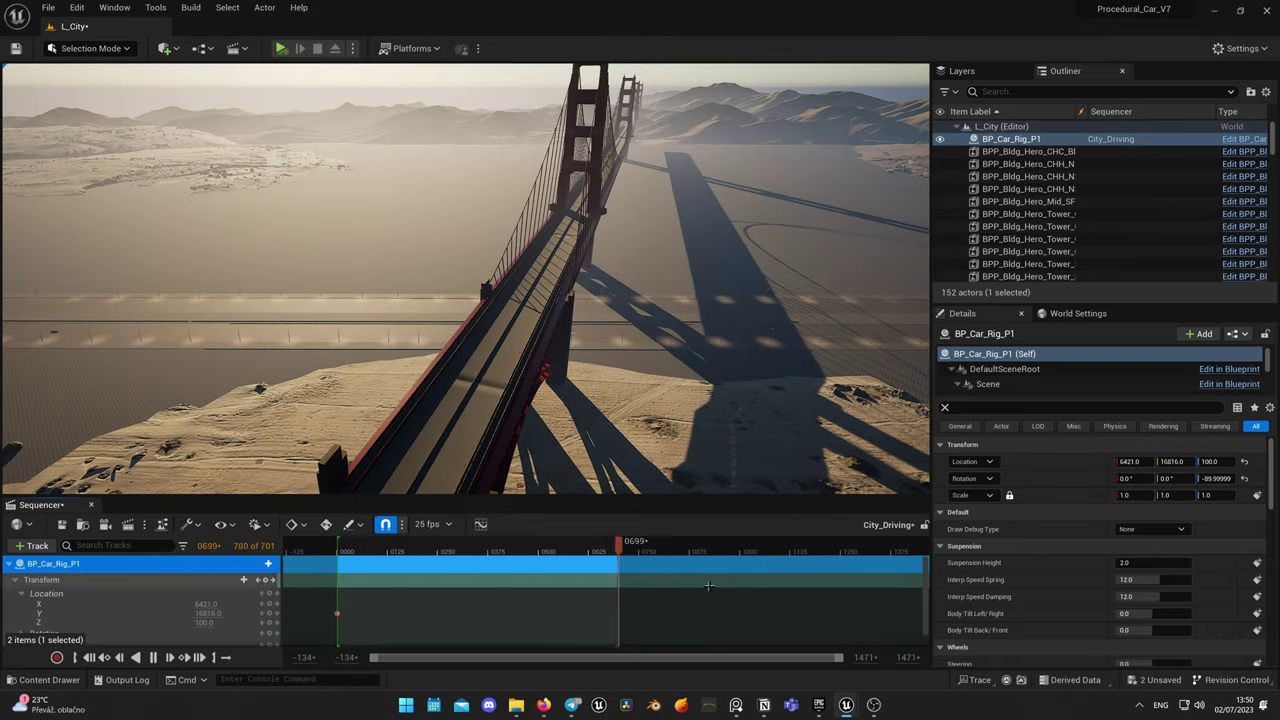
right_click(389, 613)
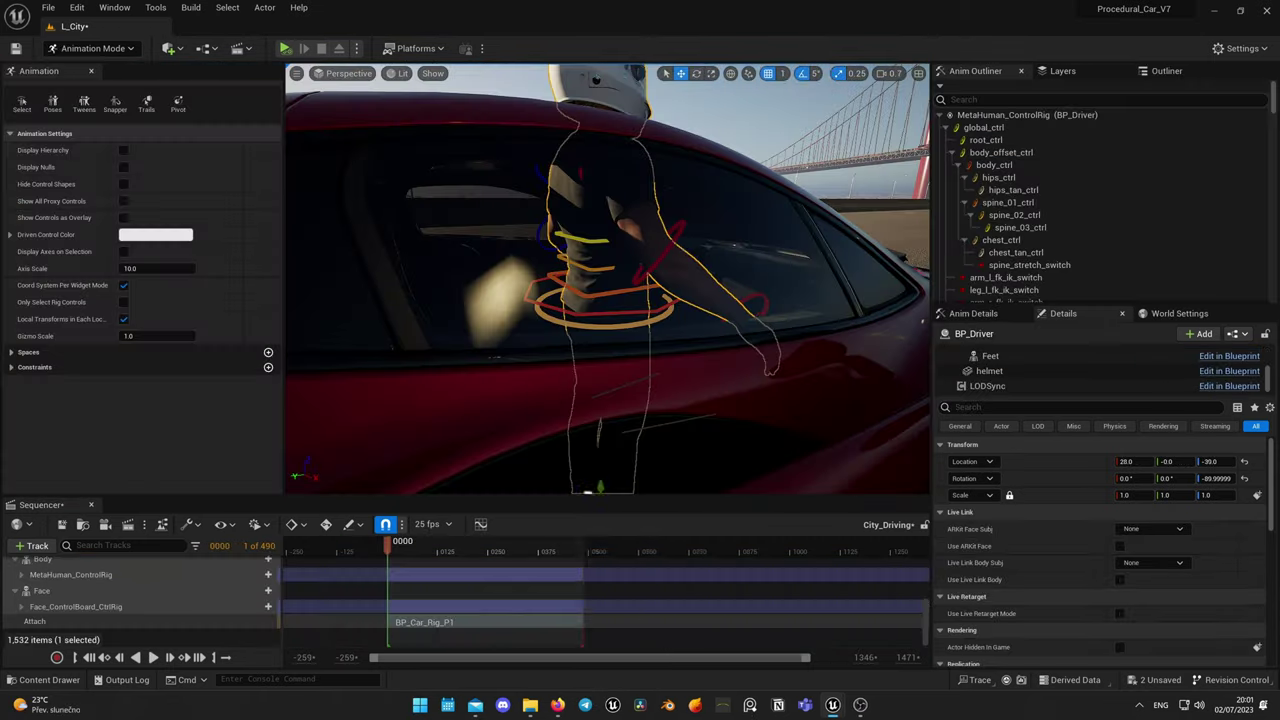
Frame the driver's leg and left foot control in the viewport.
right_click(570, 512)
type("df")
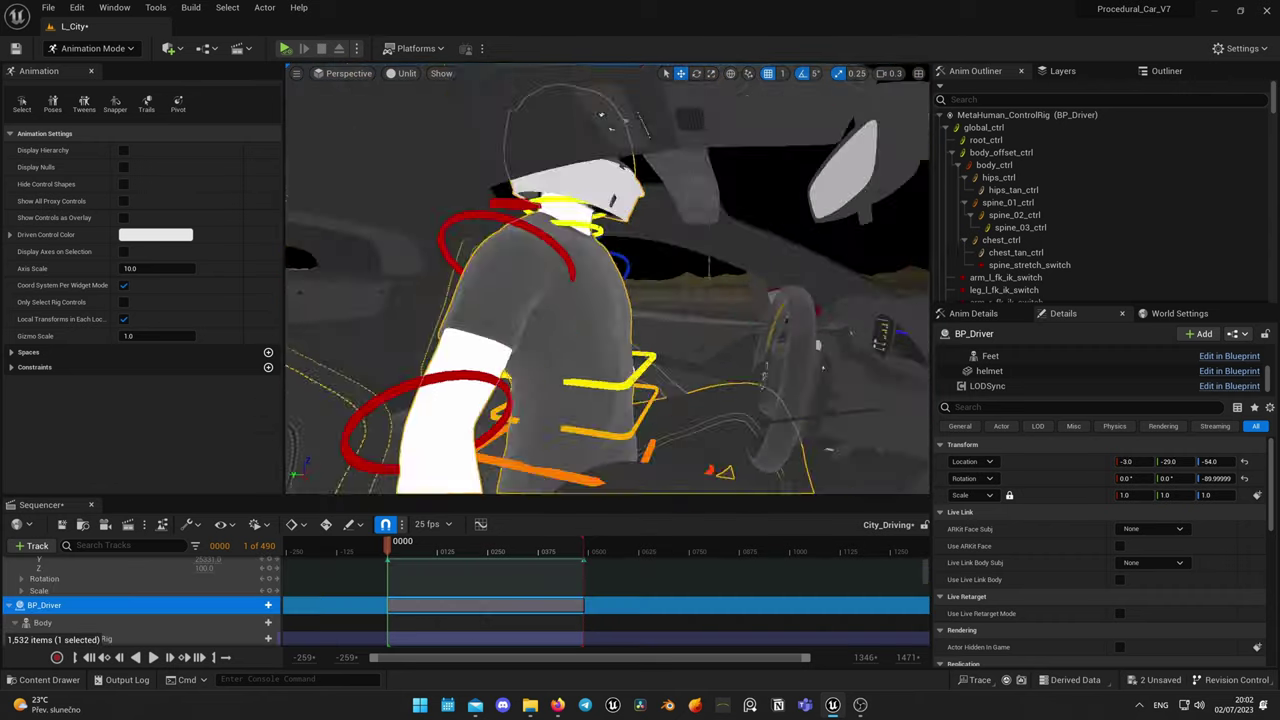
key("f")
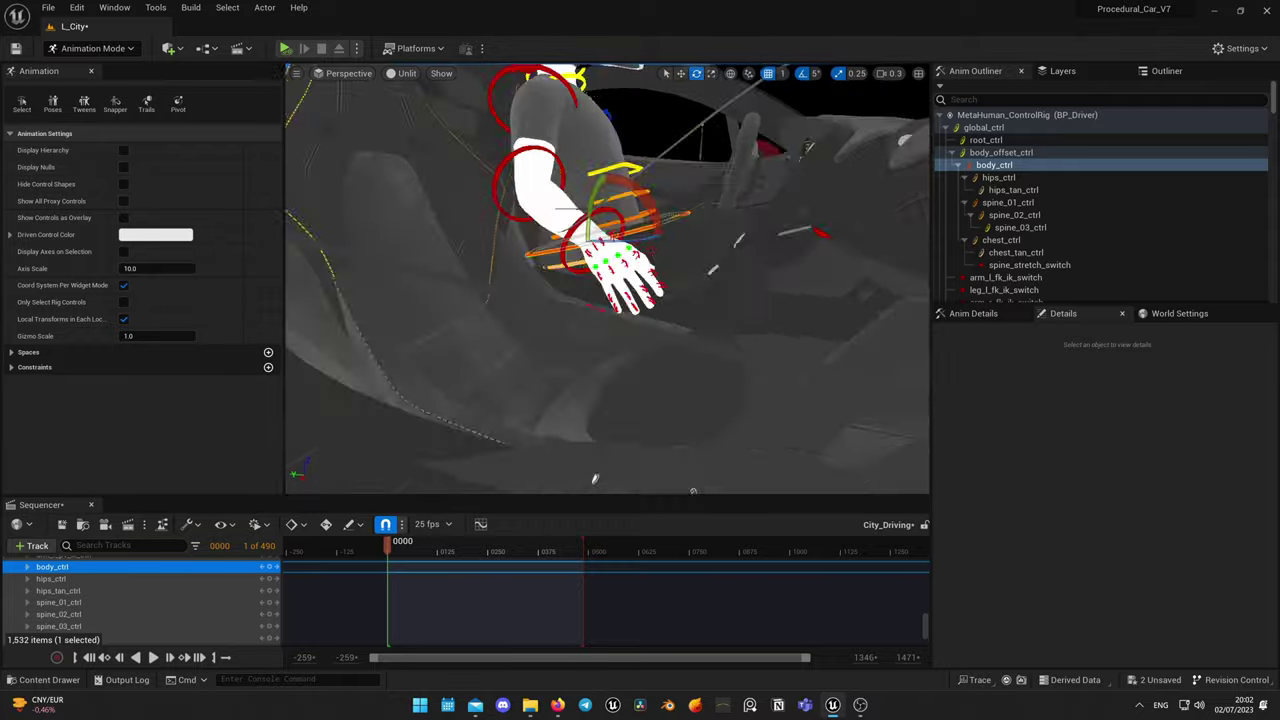
key("f")
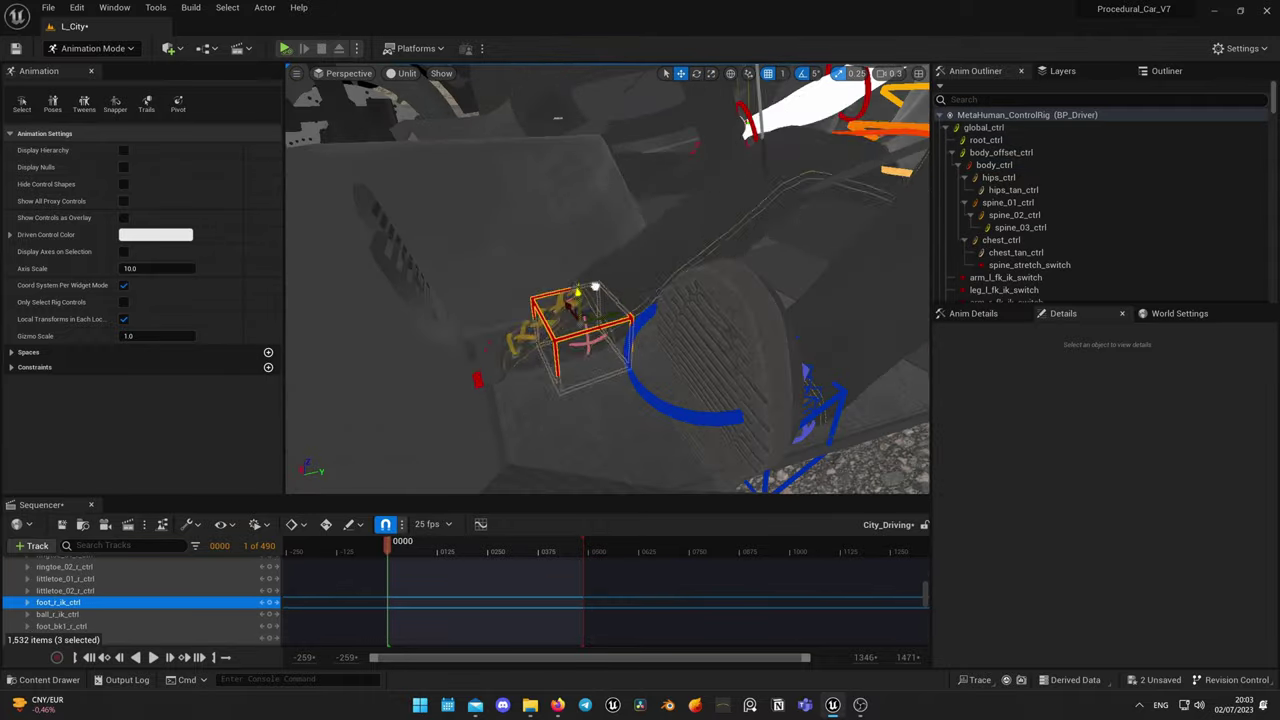
Select the right foot and both hand controls, setting up to rotate the left hand.
left_click(480, 209)
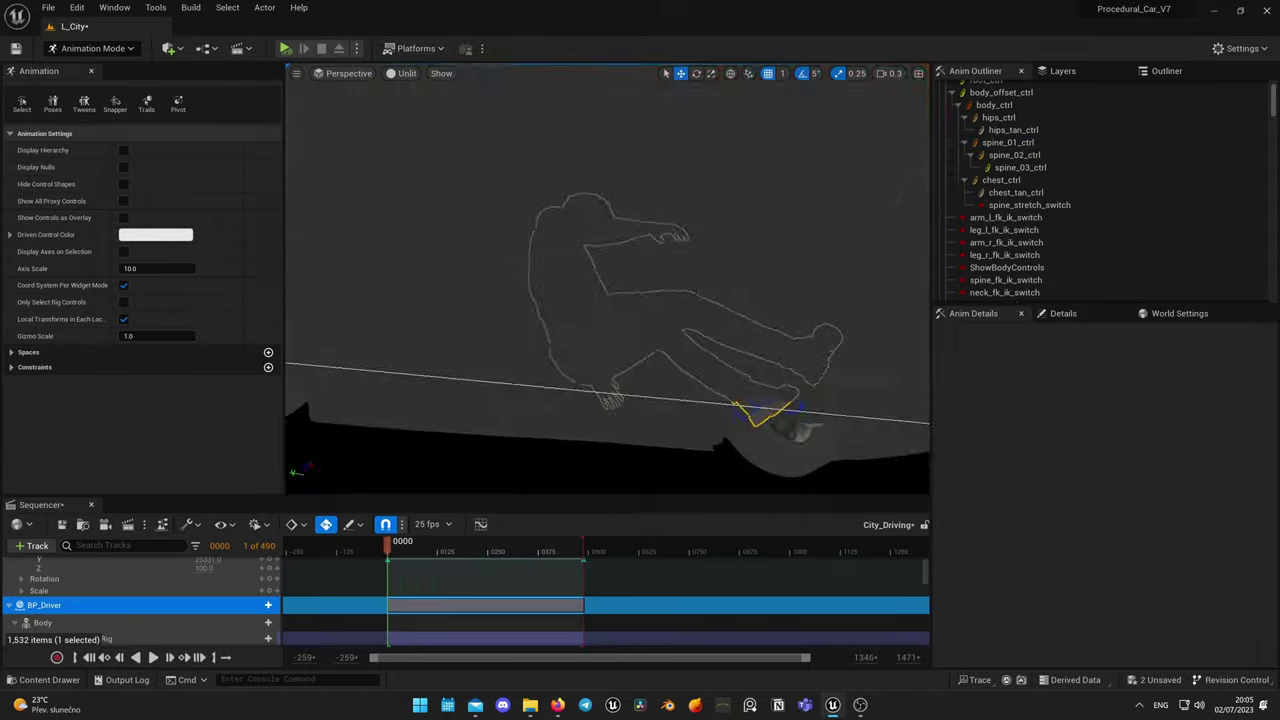
left_click(62, 602)
key("f")
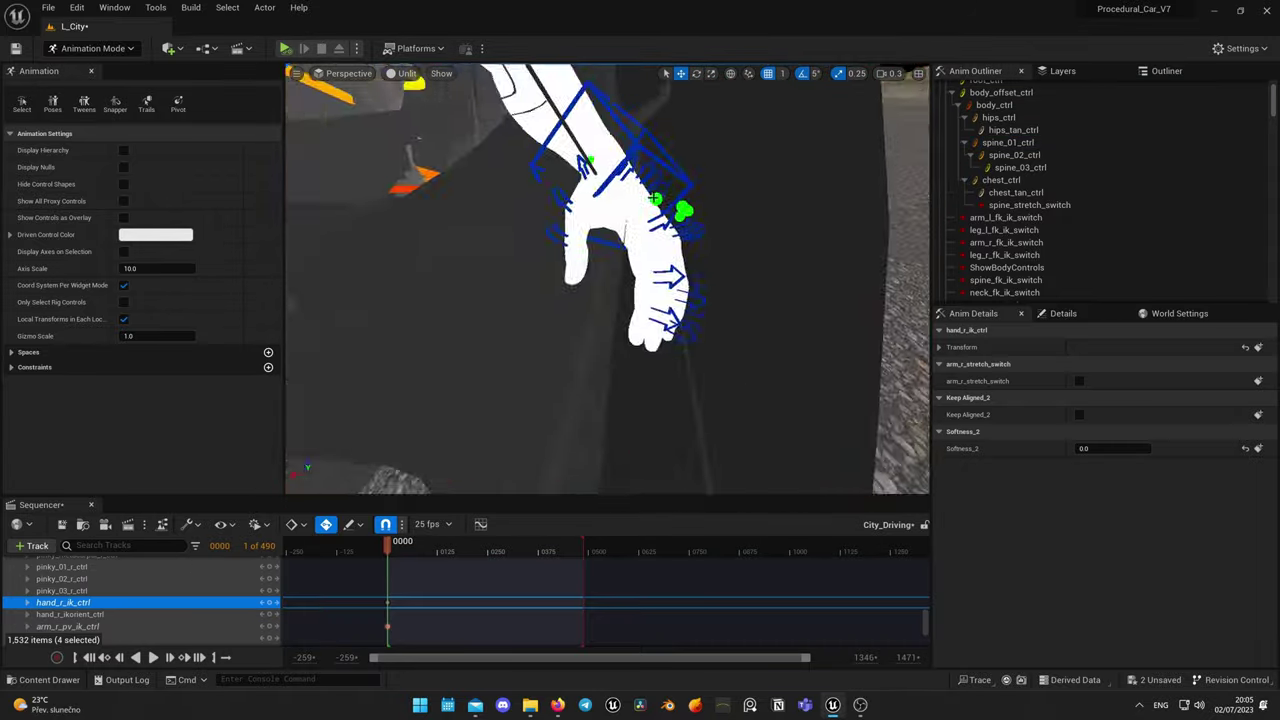
left_click(62, 607)
key("f")
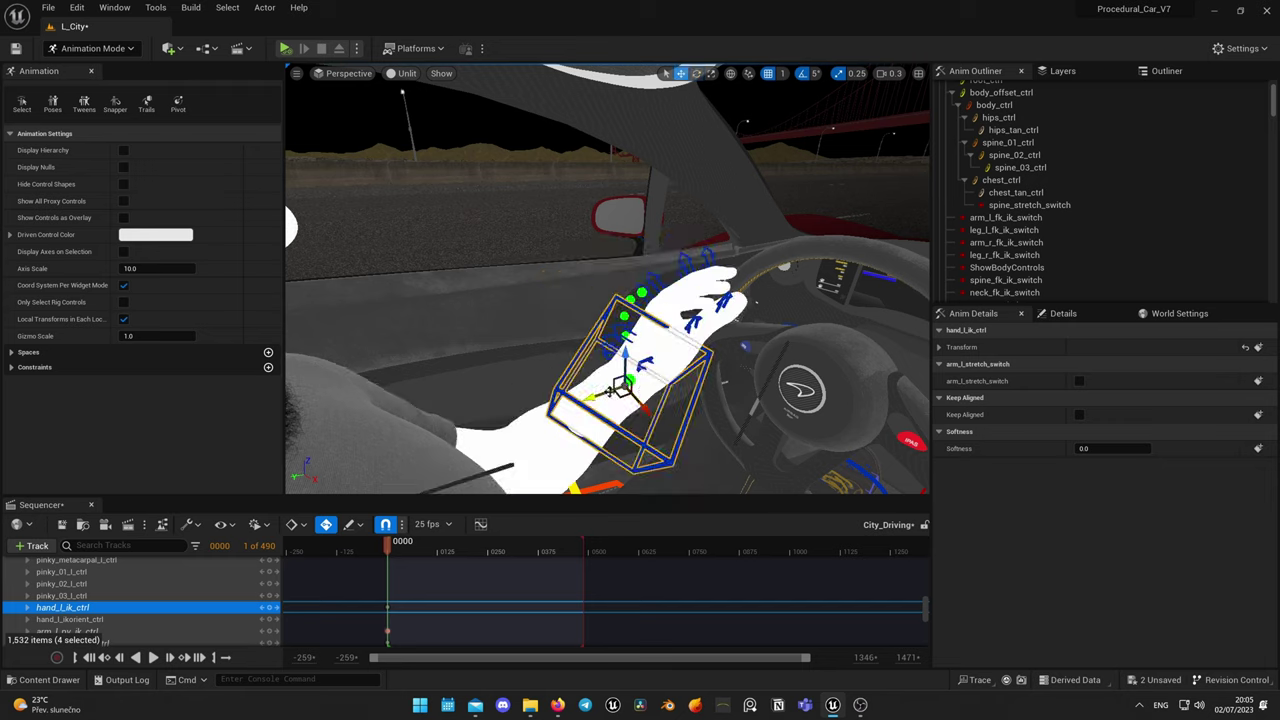
left_click_drag(607, 280, 740, 300, "alt")
key("e")
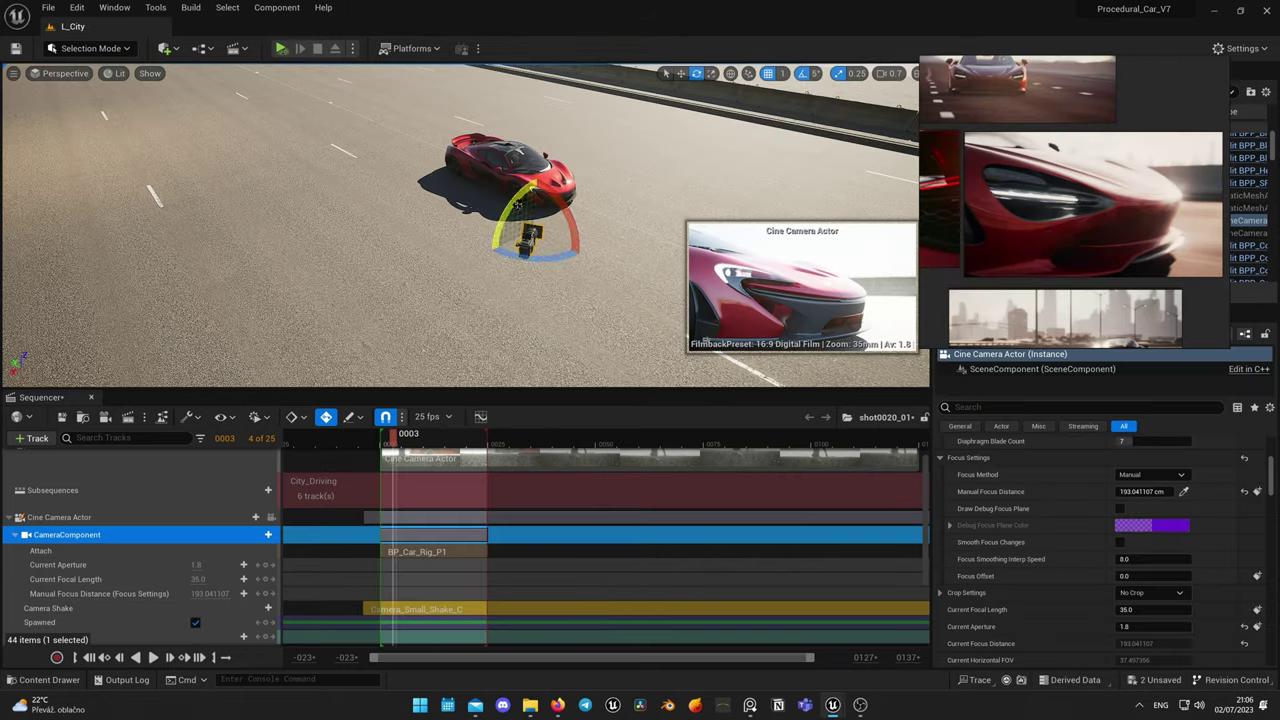
Rotate the shot camera by 5 degrees with a level view beside the car.
left_click_drag(518, 205, 492, 248)
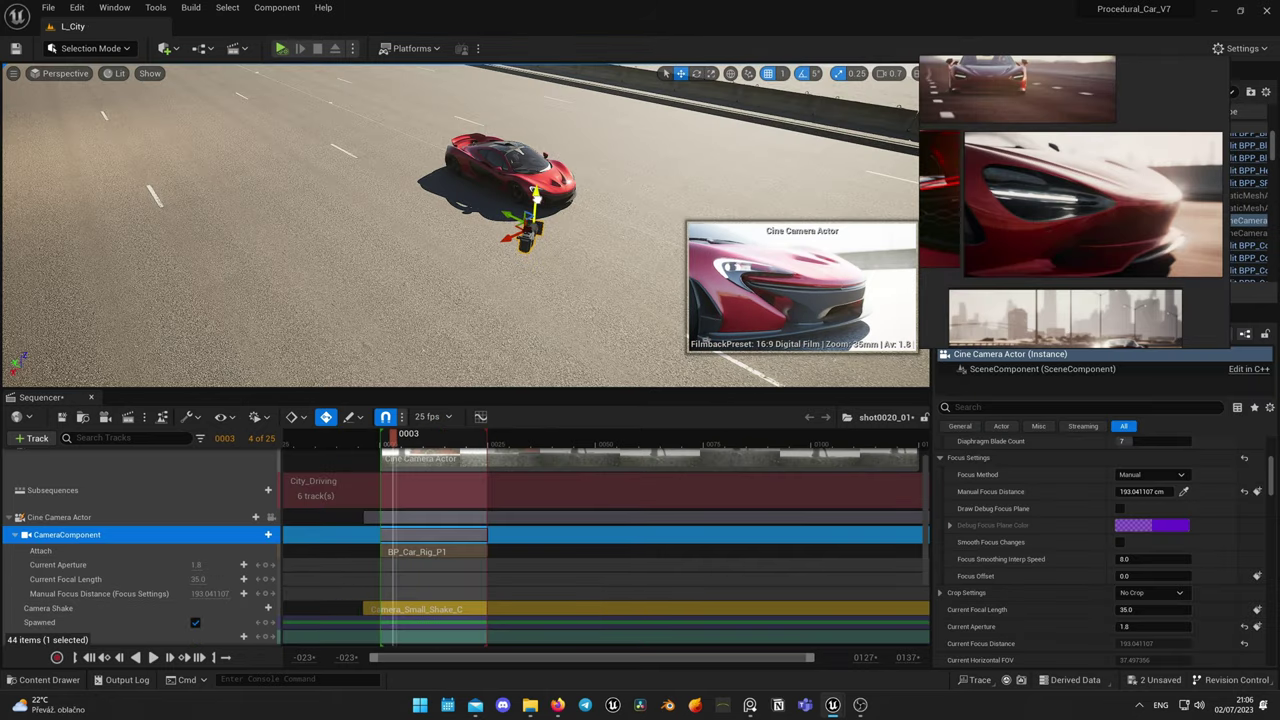
right_click_drag(536, 193, 600, 260)
key("e")
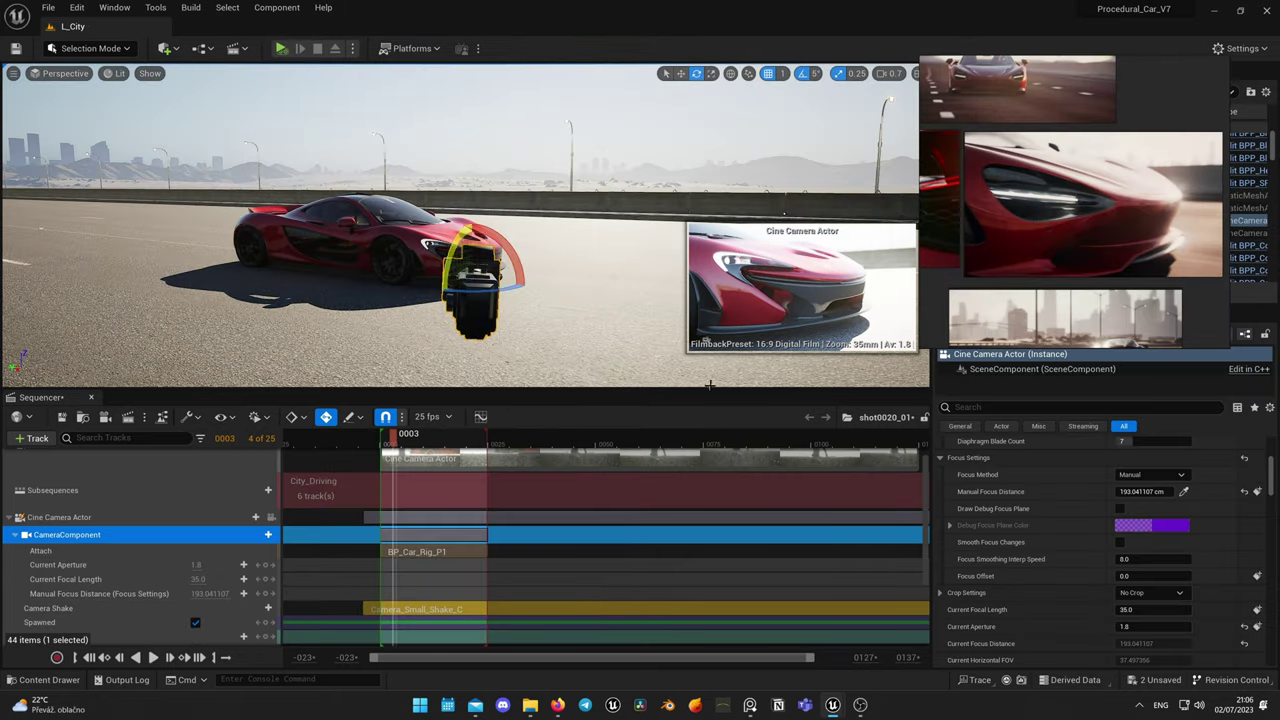
scroll(1247, 488, "up", 10)
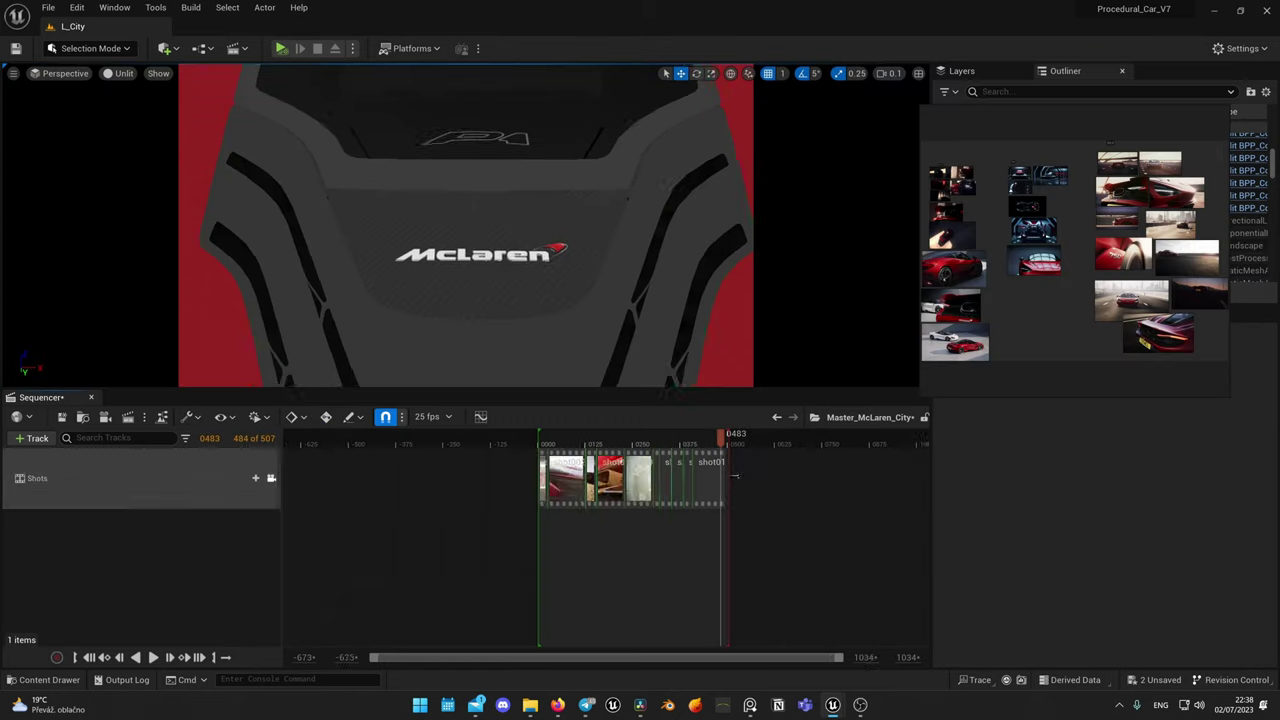
Scrub the playhead to the start of shot0020 and play Master_McLaren_City.
scroll(858, 450, "down", 5, "ctrl")
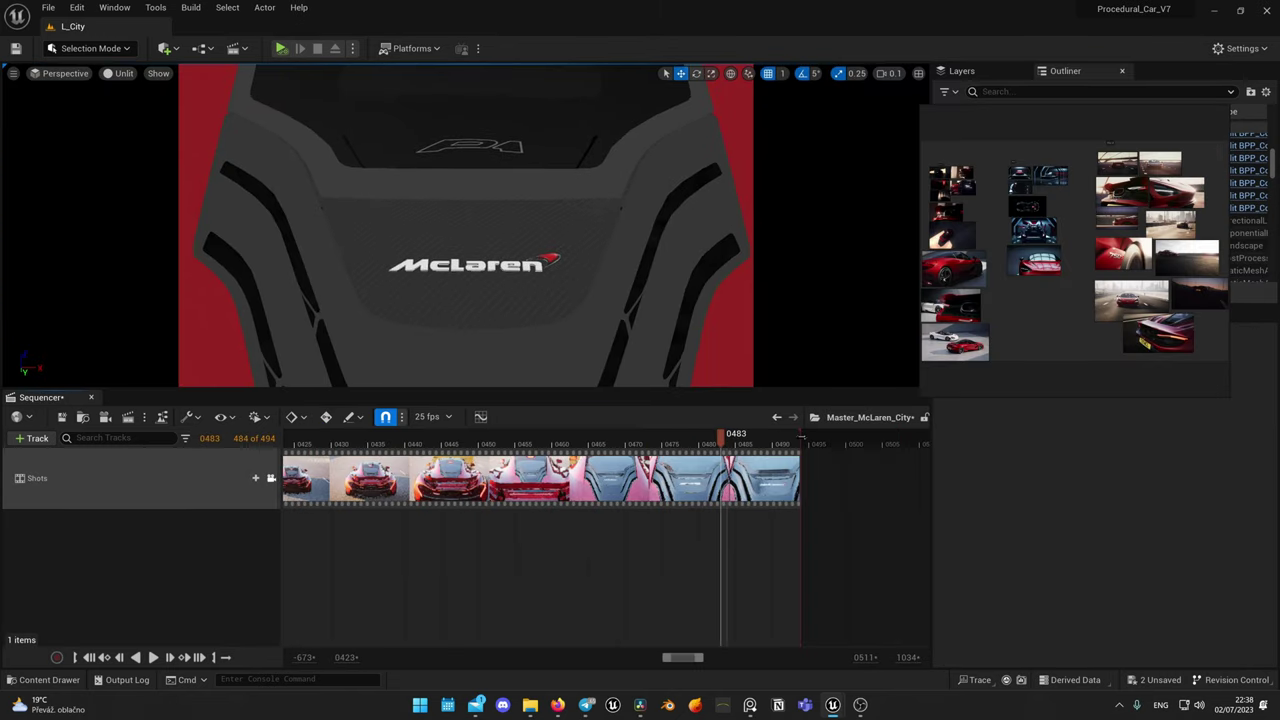
scroll(436, 437, "down", 3, "ctrl")
scroll(436, 437, "down", 1, "ctrl")
left_click(436, 437)
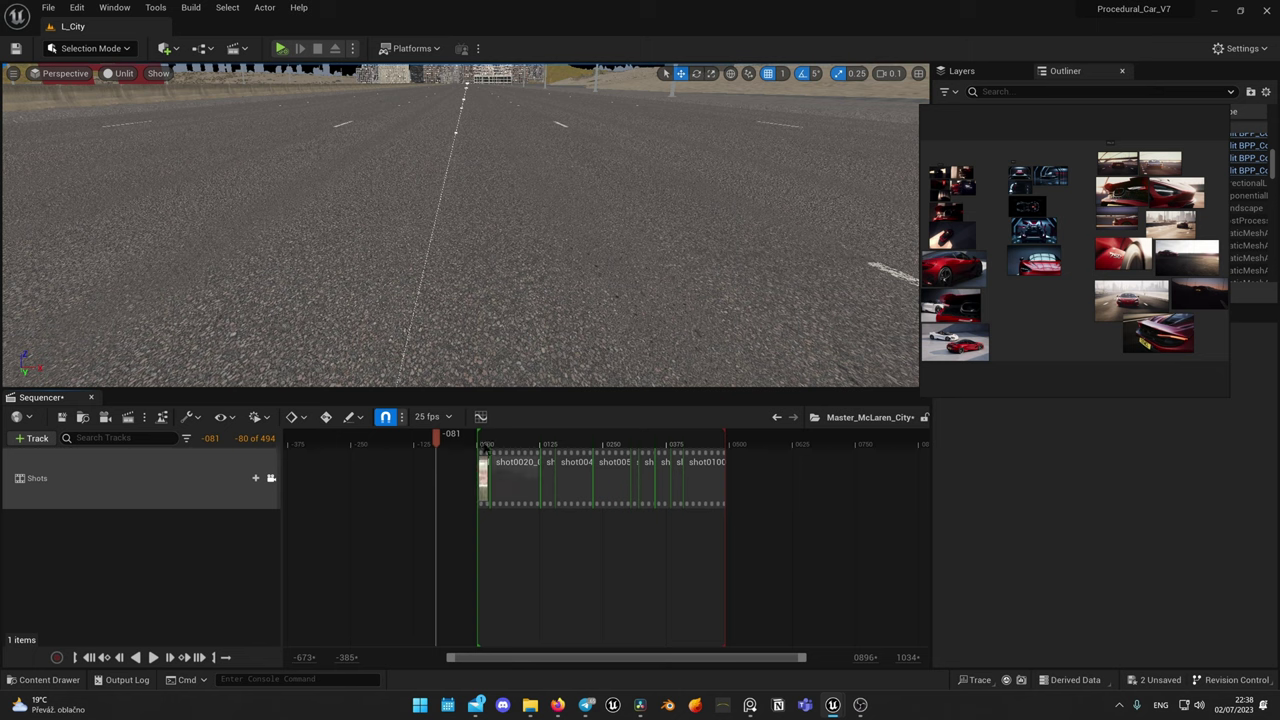
left_click_drag(436, 437, 481, 437)
key("space")
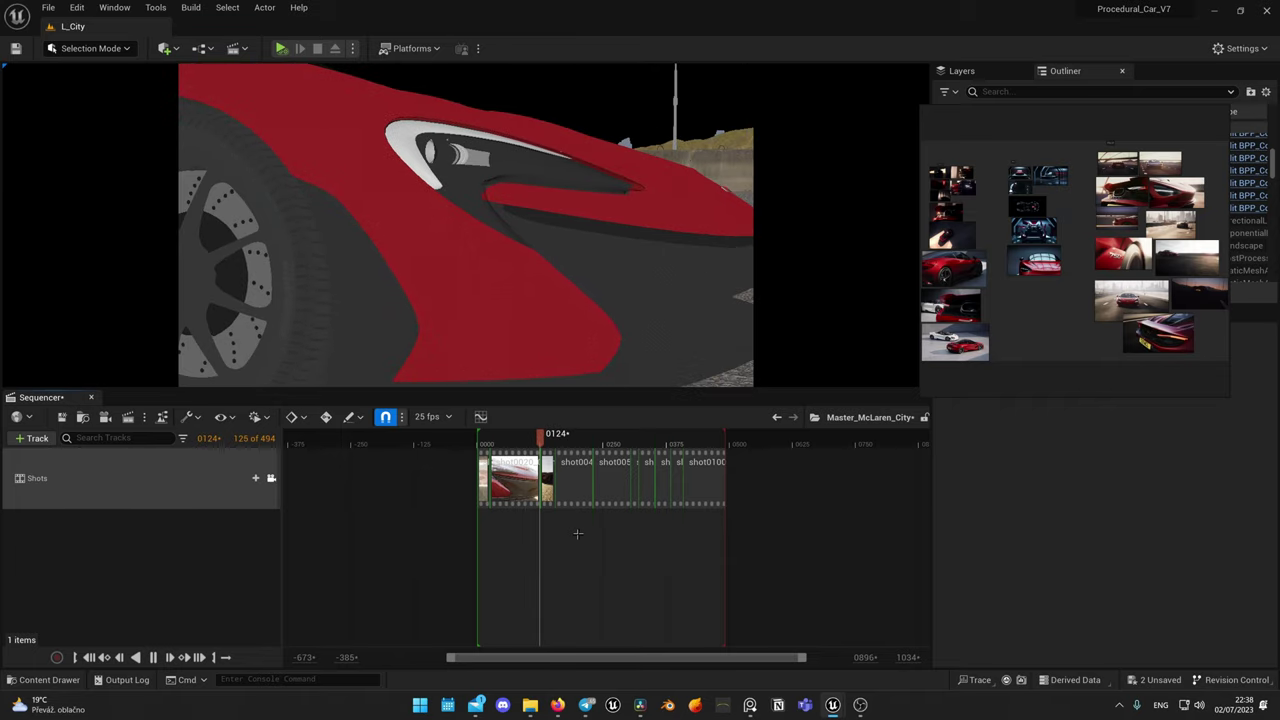
scroll(599, 531, "up", 1, "ctrl")
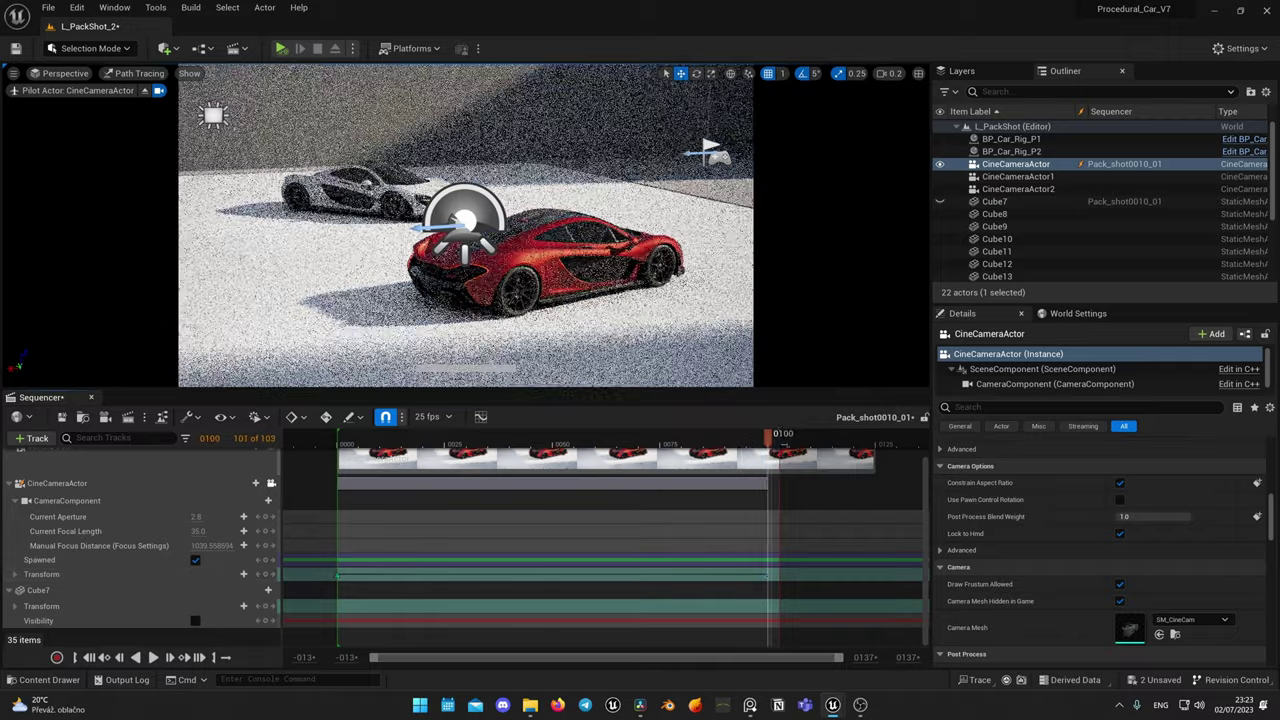
Add Cube7 and the BP_Car_Rig_P1 car rig as tracks in the Pack_shot0020_01 sequence.
key("Left")
key("Left")
key("Left")
key("Left")
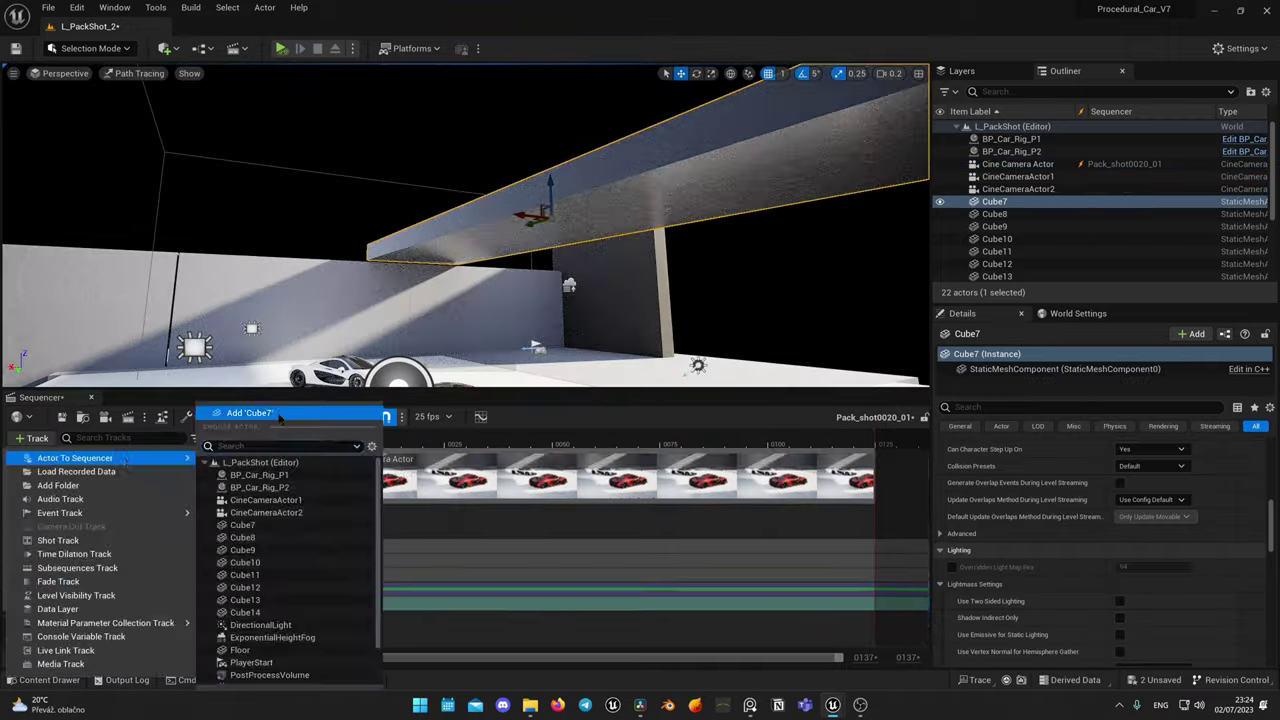
left_click(275, 520)
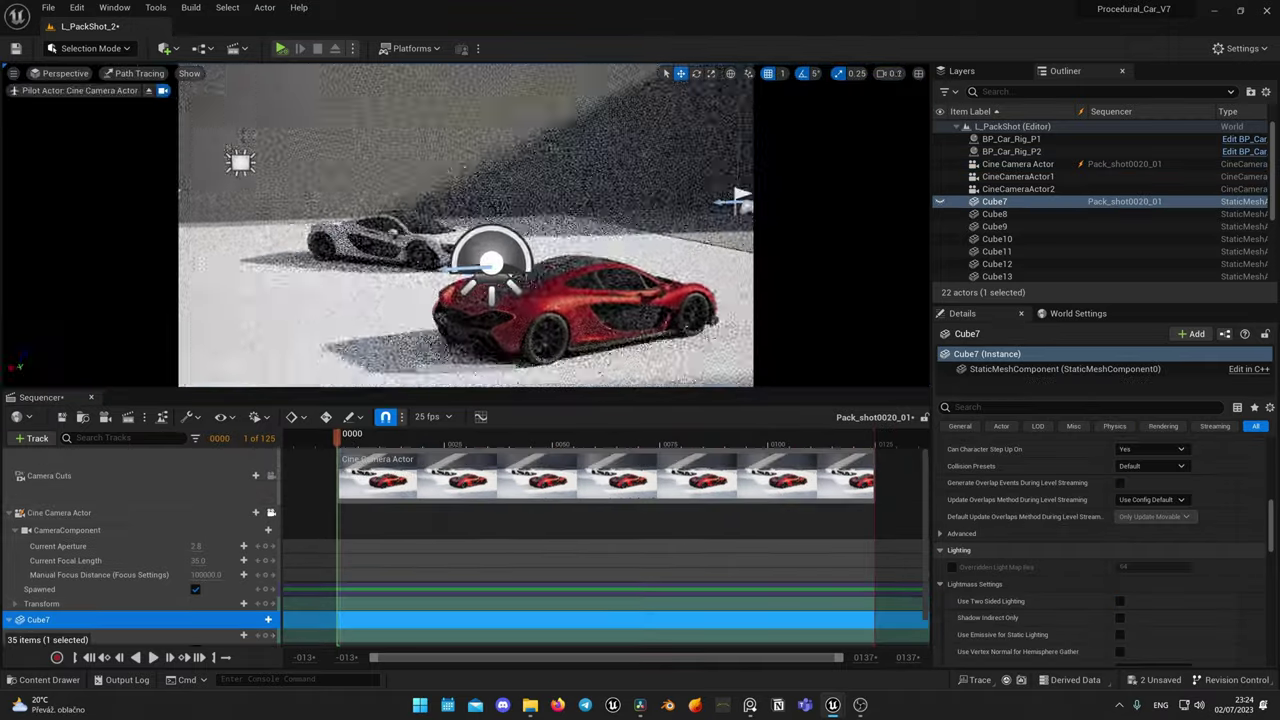
left_click(560, 270)
left_click(37, 438)
mouse_move(75, 457)
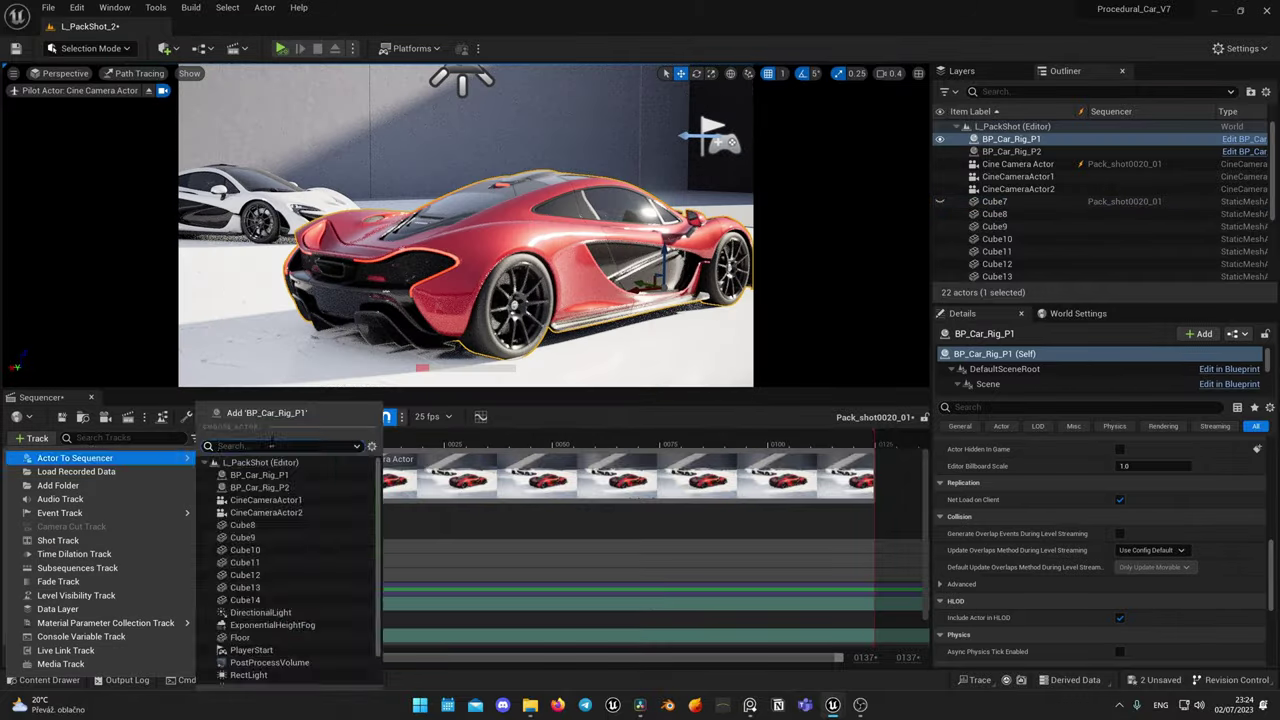
left_click(266, 413)
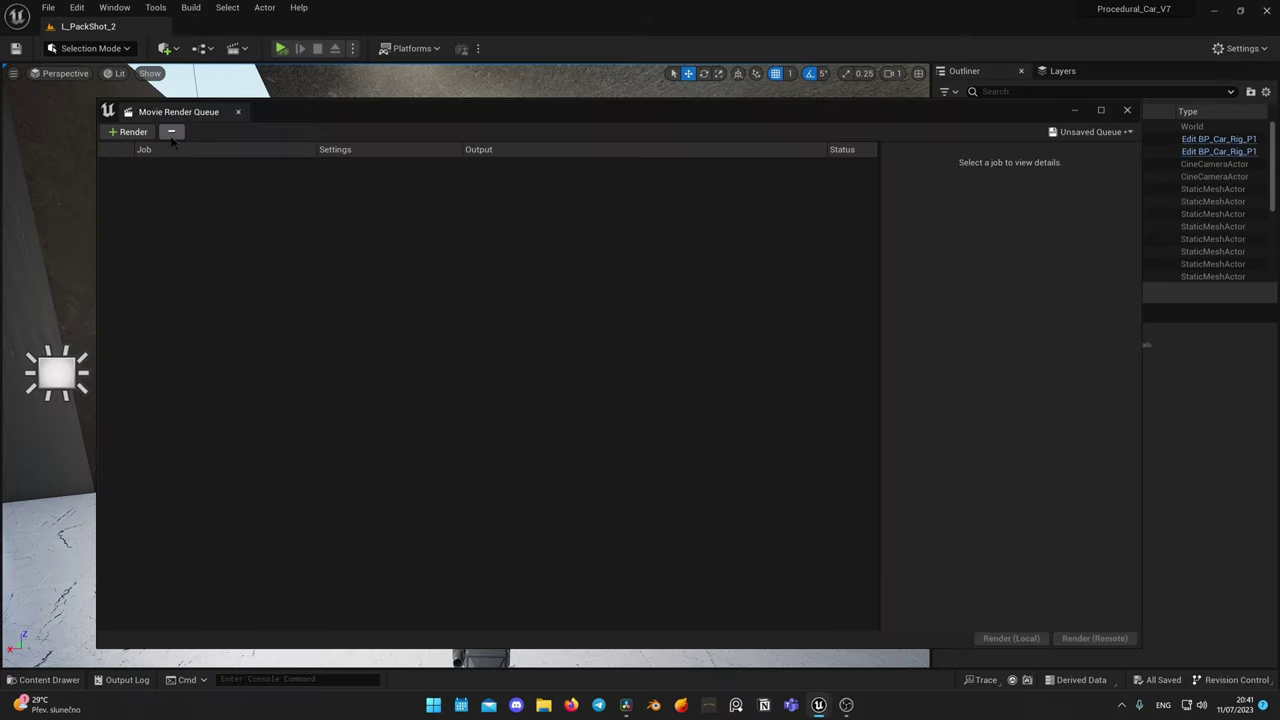
Queue Master_Pack_Shot2 as a render job and open its Unsaved Config settings.
left_click(133, 132)
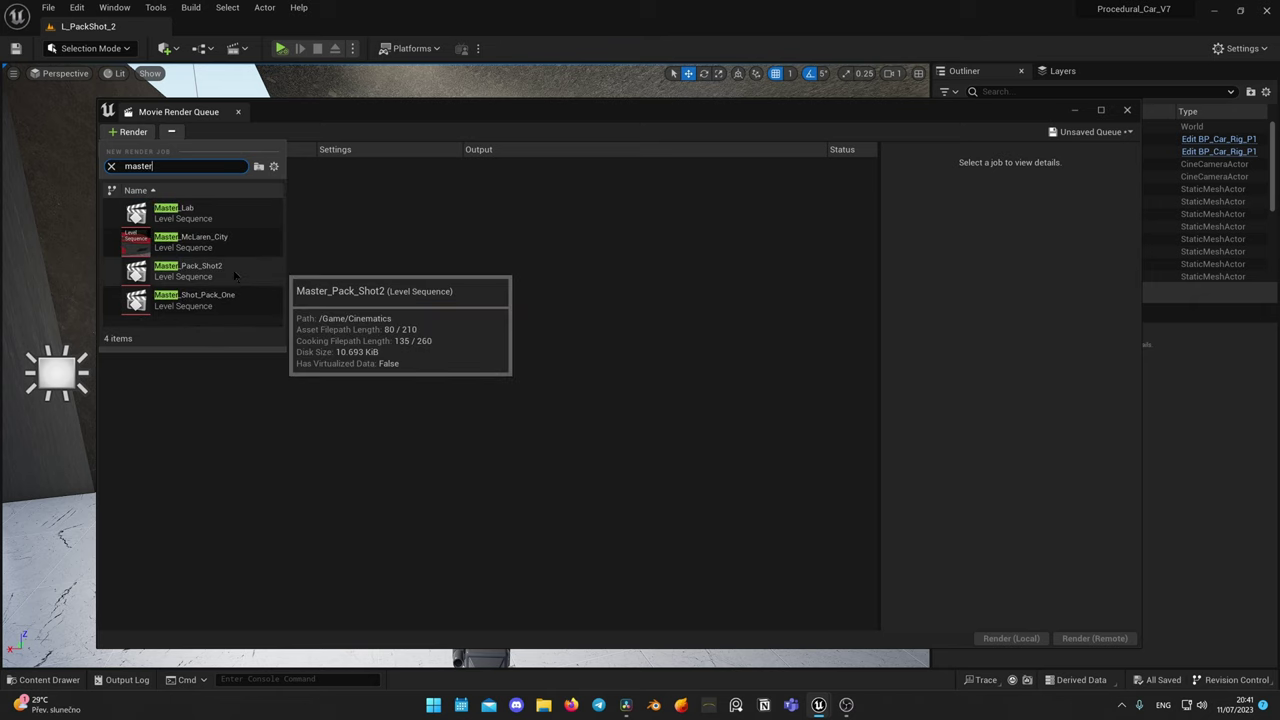
left_click(234, 276)
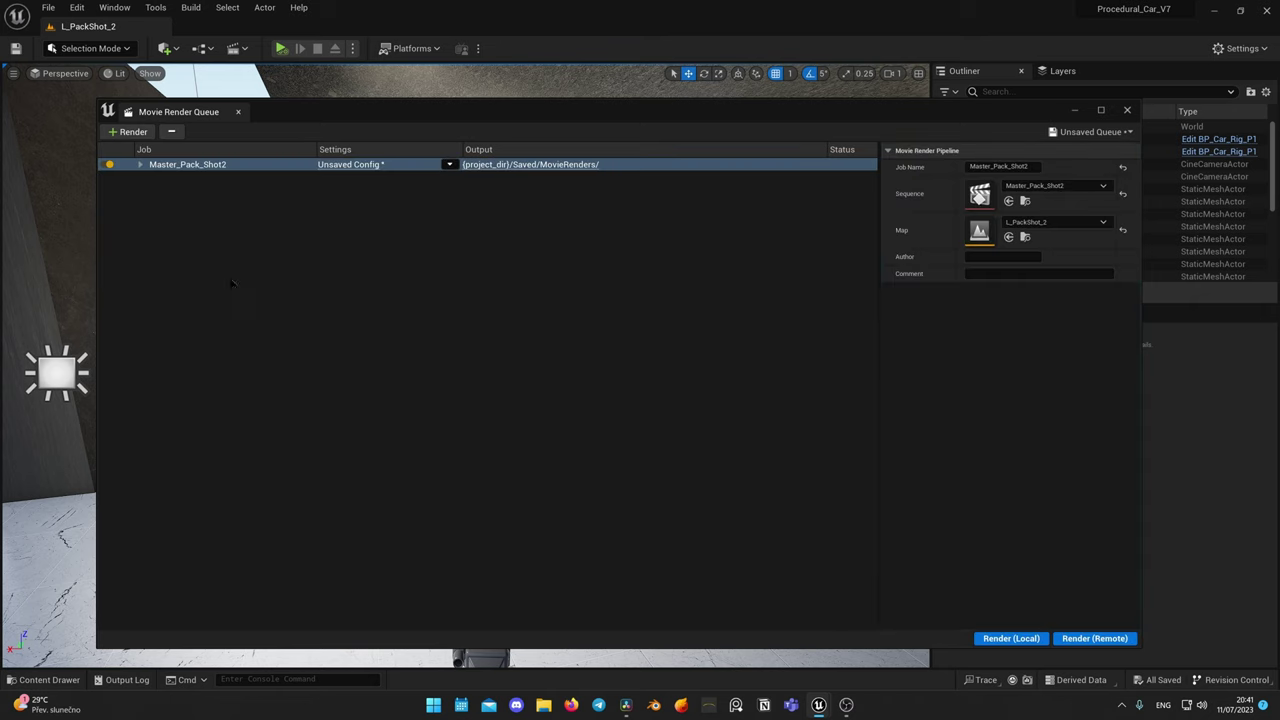
left_click(330, 165)
Replace the Deferred Rendering pass and .jpg output with a Path Tracer pass.
left_click(490, 251)
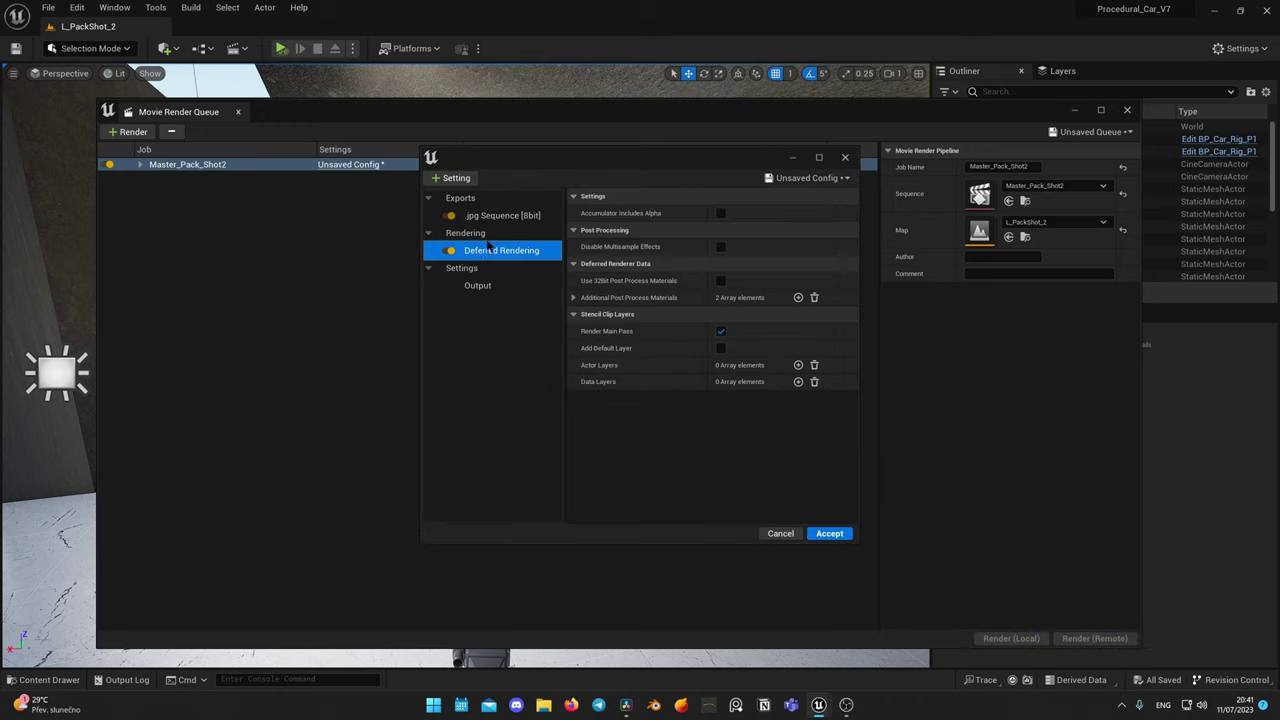
key("Delete")
key("Delete")
left_click(455, 178)
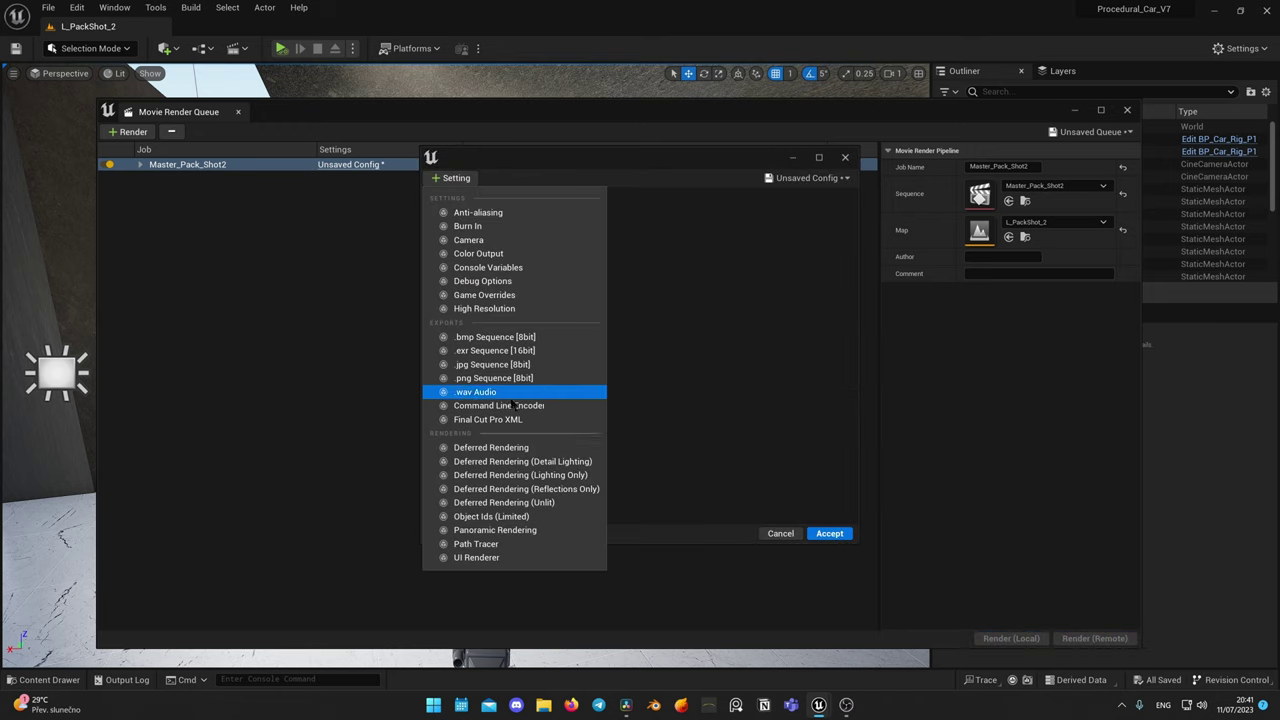
left_click(492, 545)
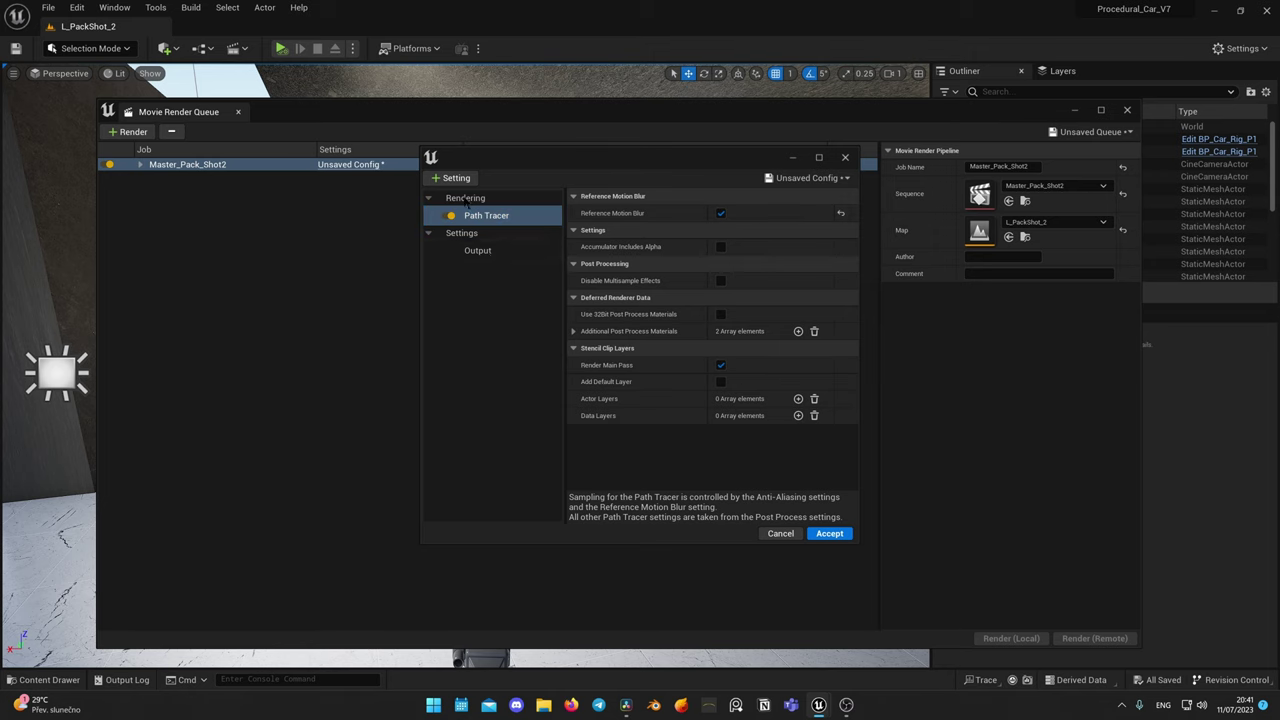
Add Anti-aliasing with 32 spatial and temporal samples and Override AA enabled.
left_click(455, 178)
left_click(483, 213)
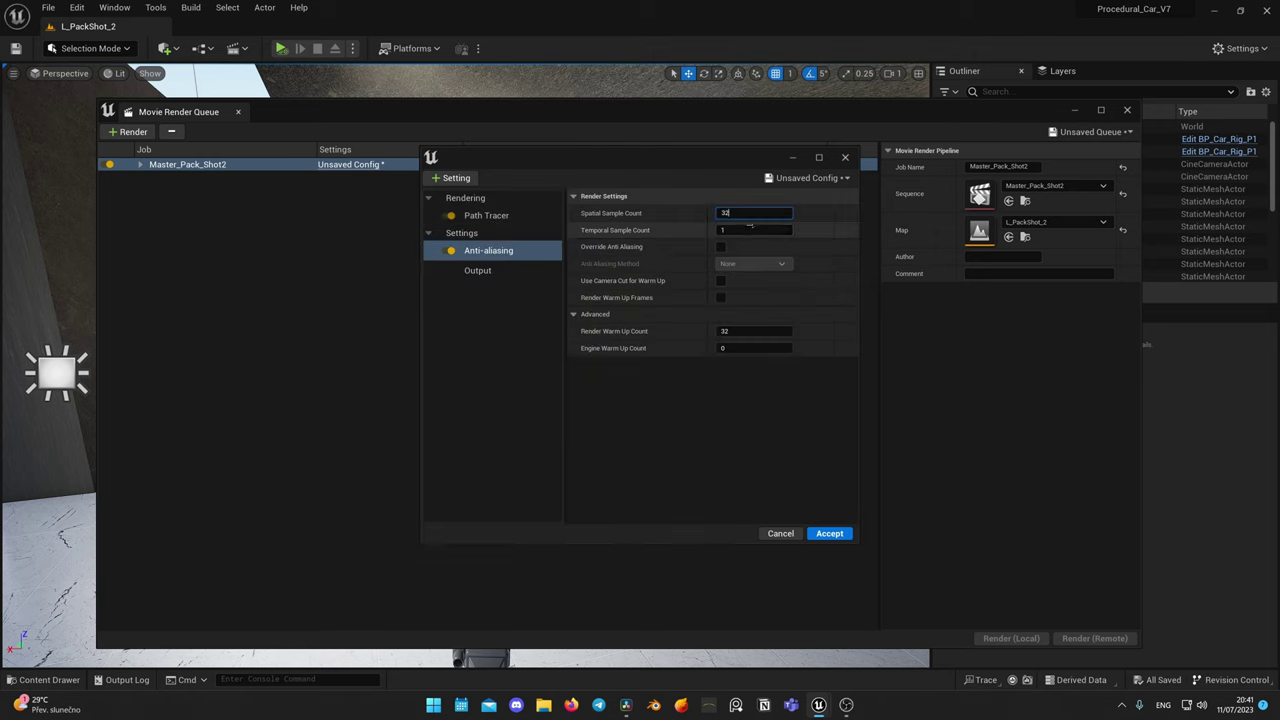
left_click(750, 230)
type("32")
left_click(721, 248)
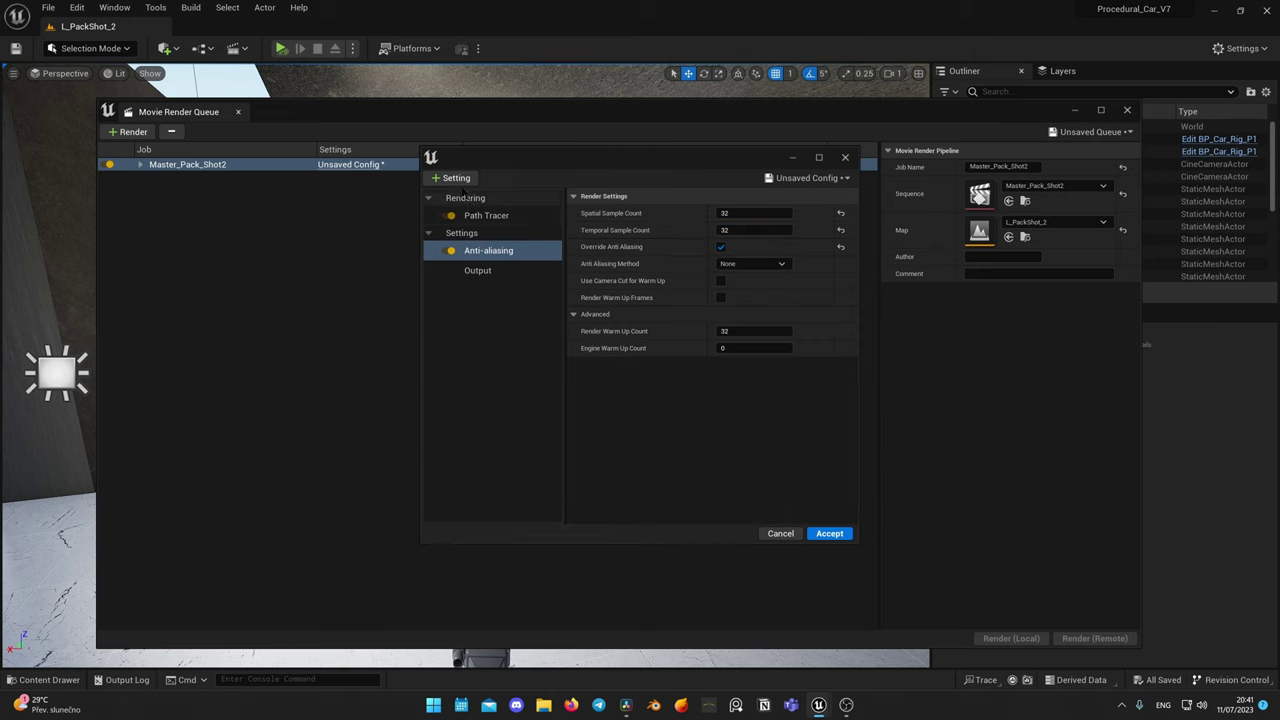
Add .exr Sequence [16bit] output and Game Overrides, then accept the render config.
left_click(470, 181)
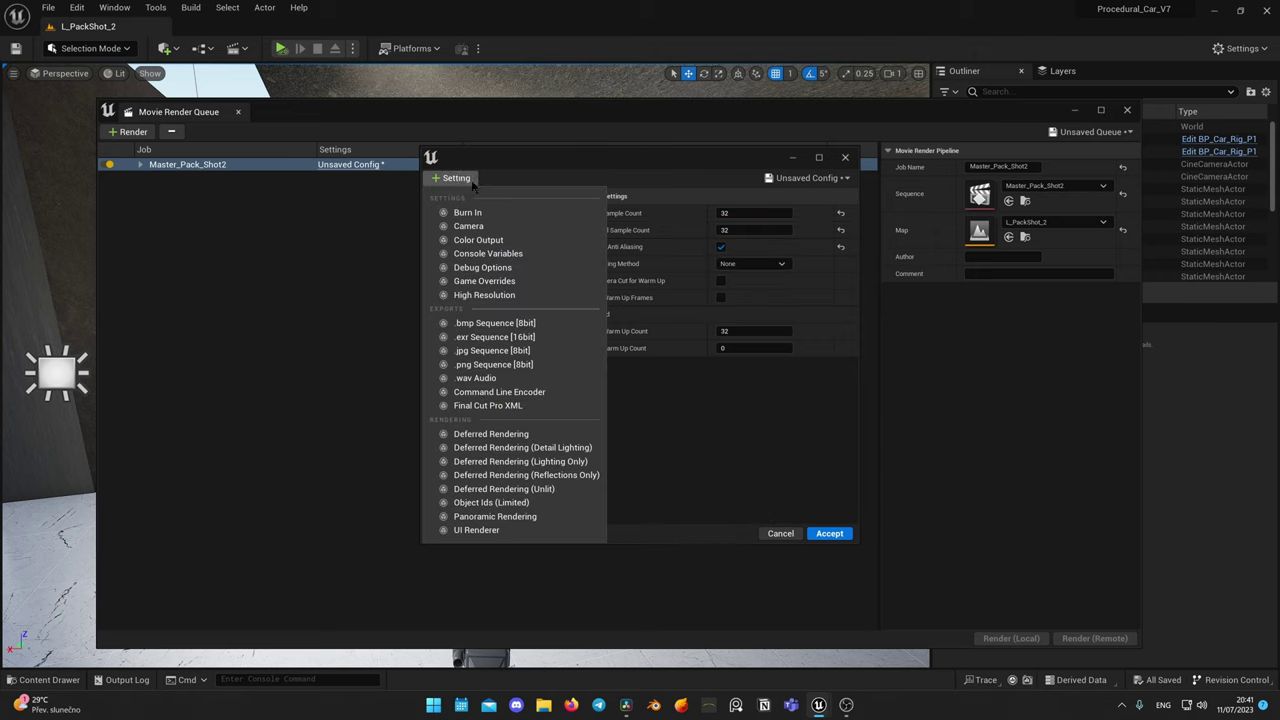
left_click(490, 337)
left_click(458, 179)
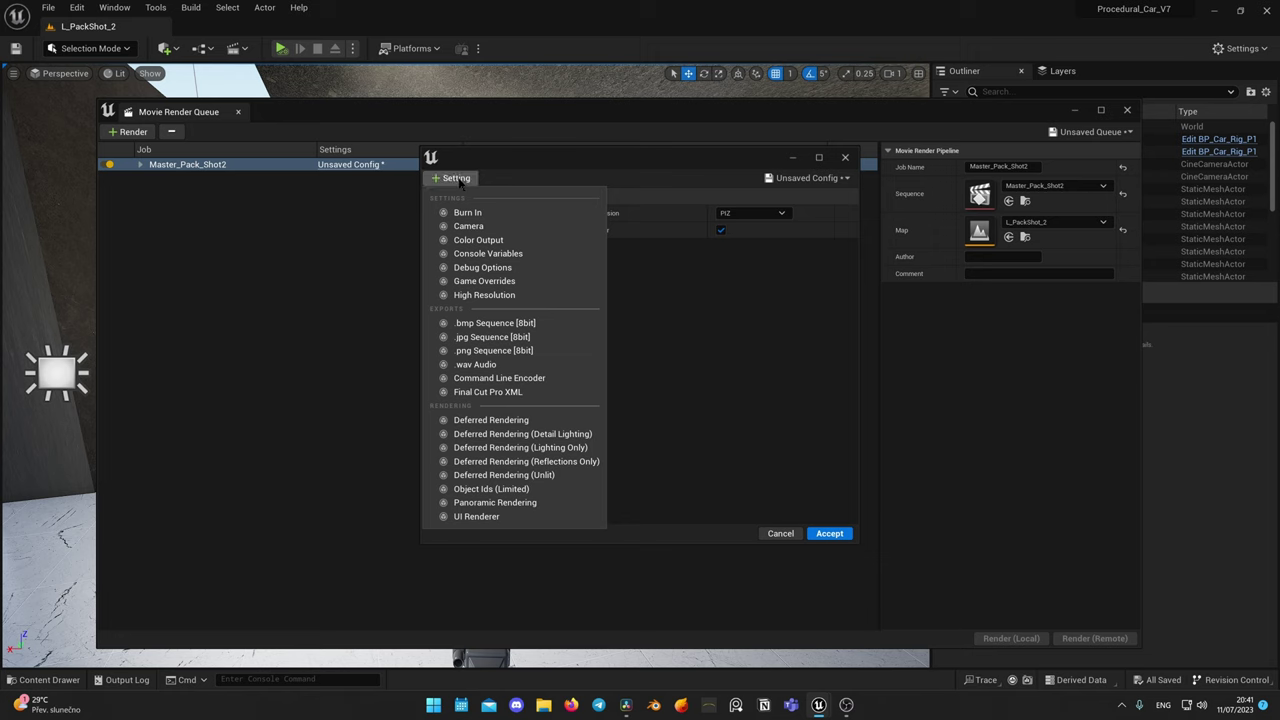
left_click(510, 283)
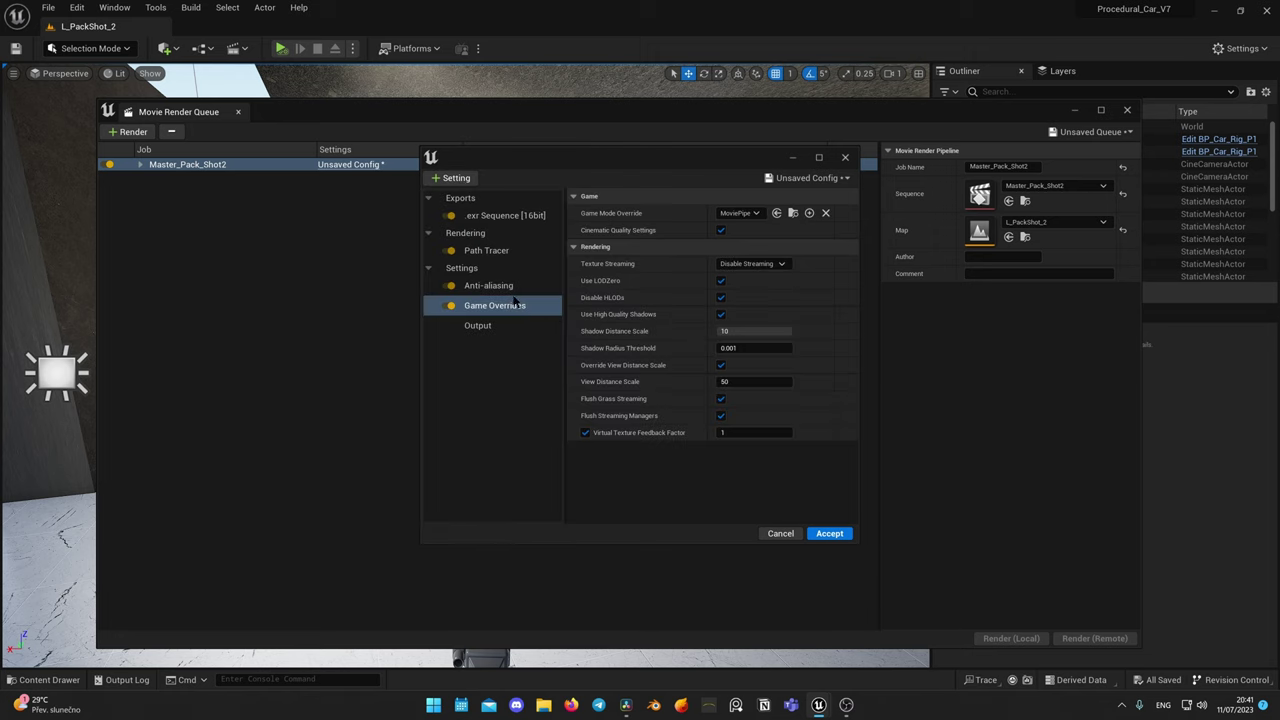
left_click(506, 251)
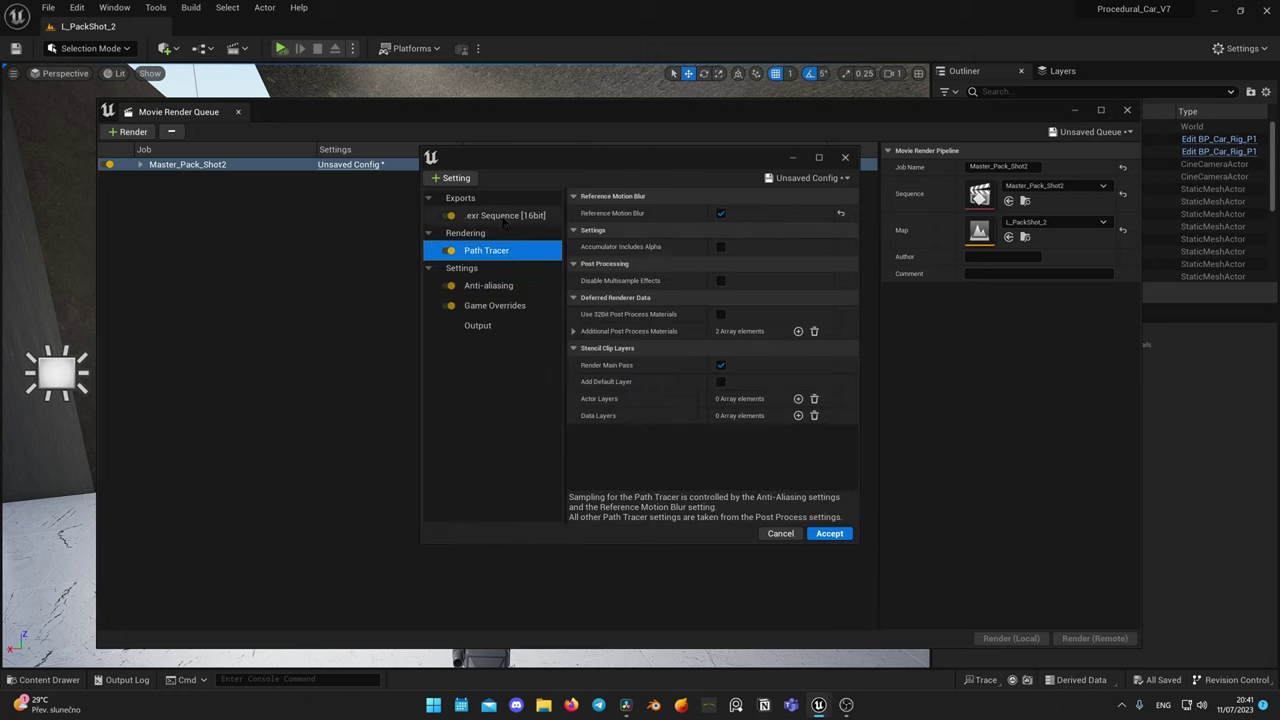
left_click(504, 217)
left_click(830, 534)
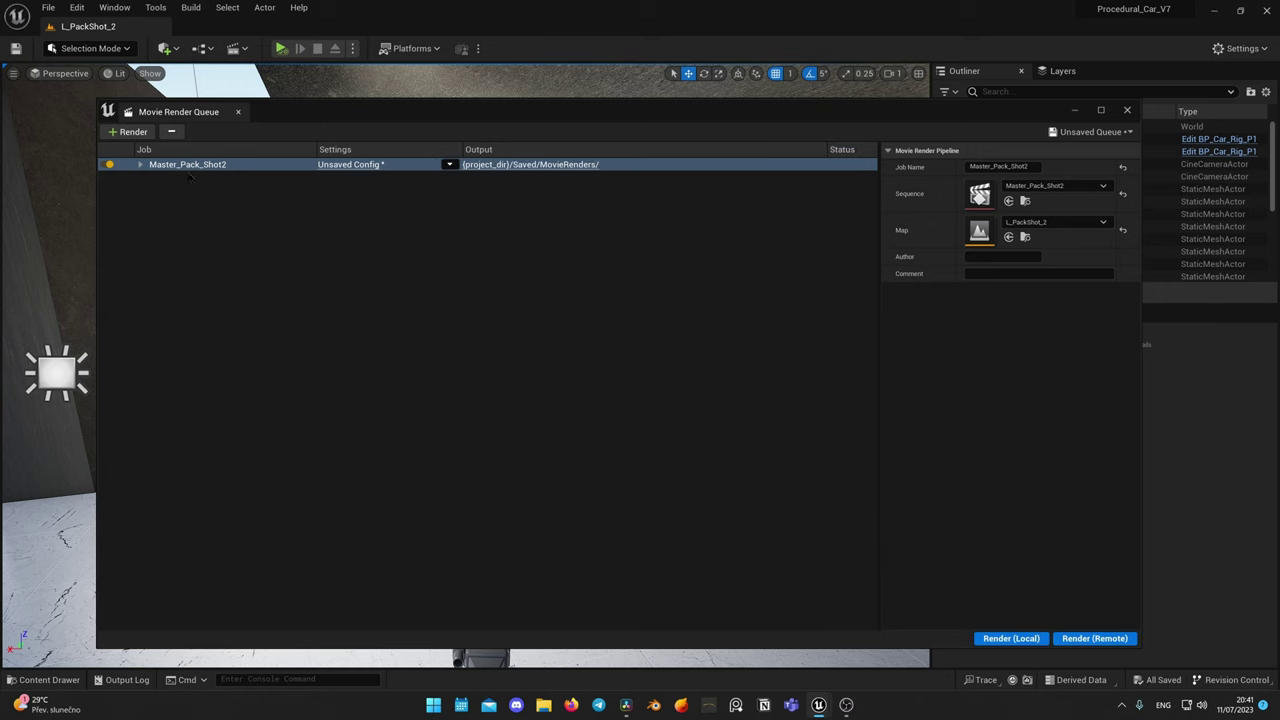
Queue a Master_Lab render job and switch its Map to L_Lab.
left_click(133, 132)
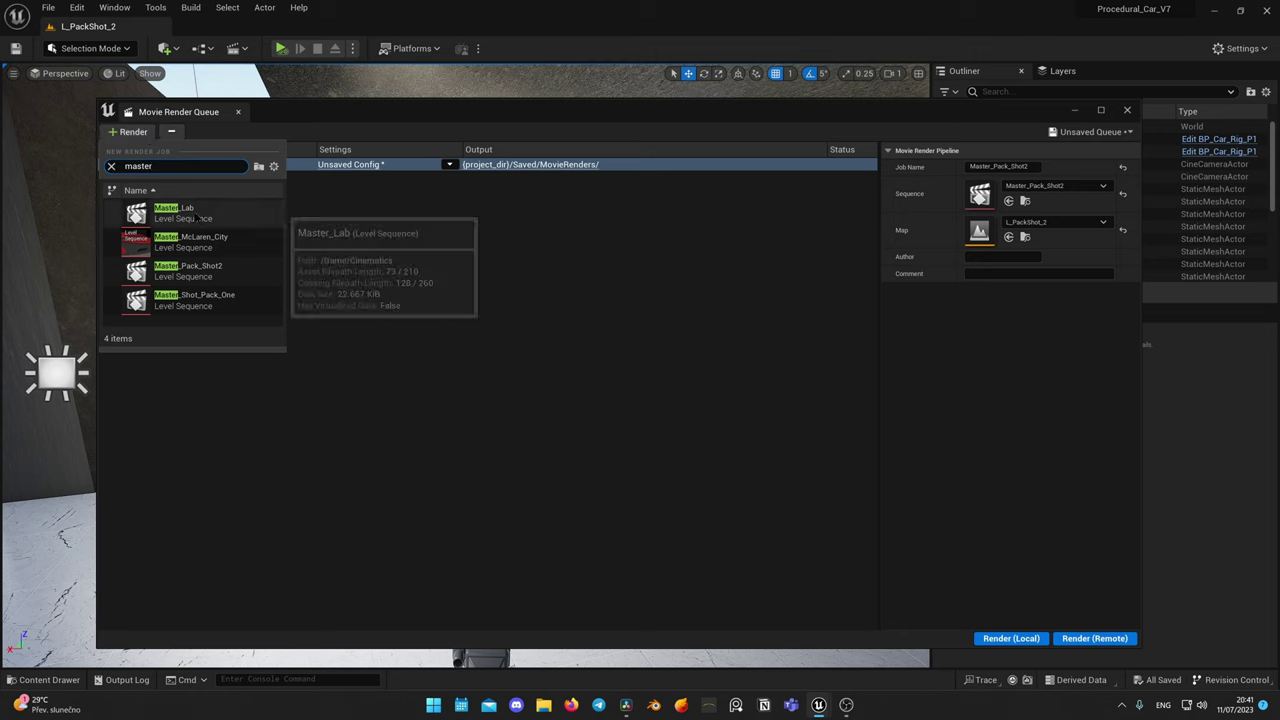
left_click(175, 212)
left_click(1089, 231)
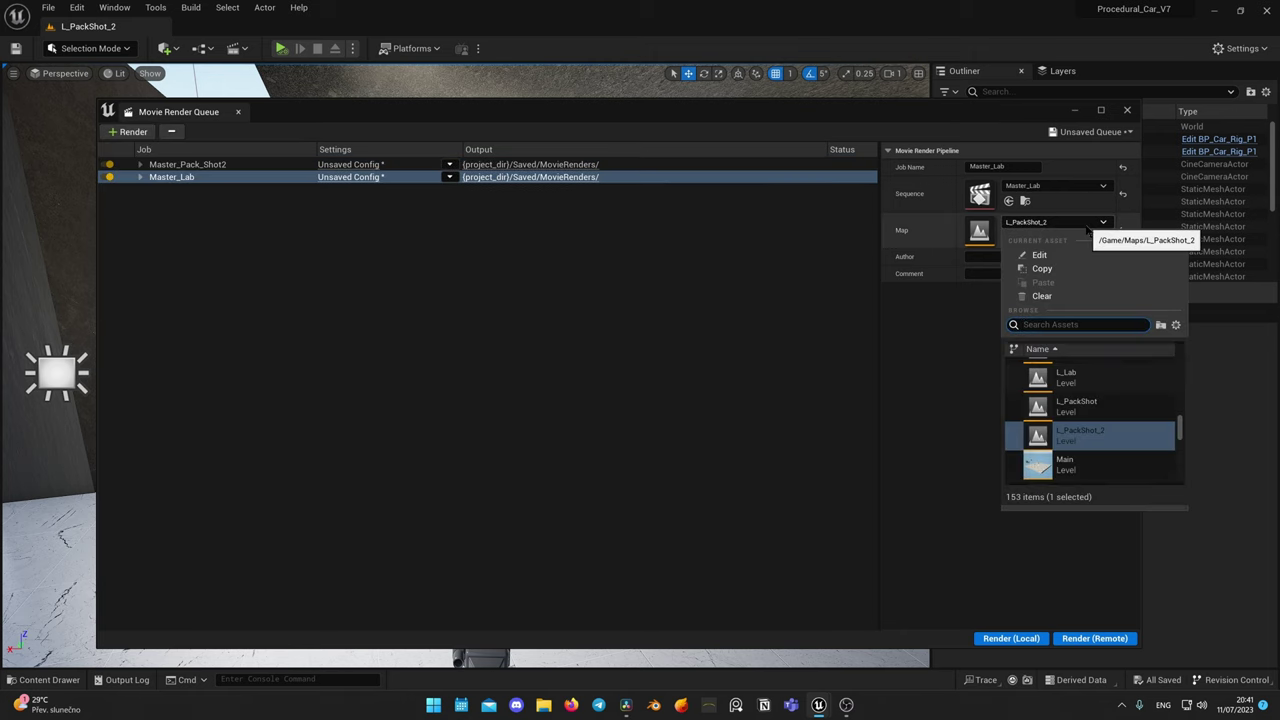
left_click(1070, 378)
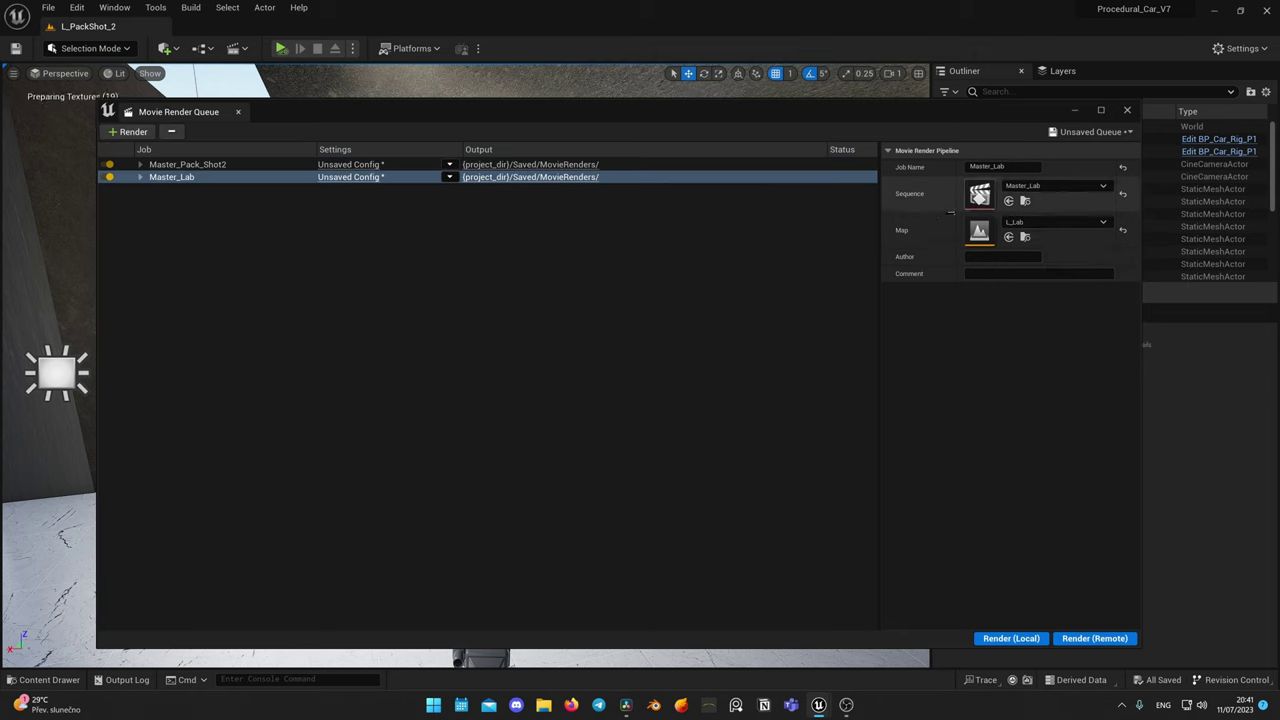